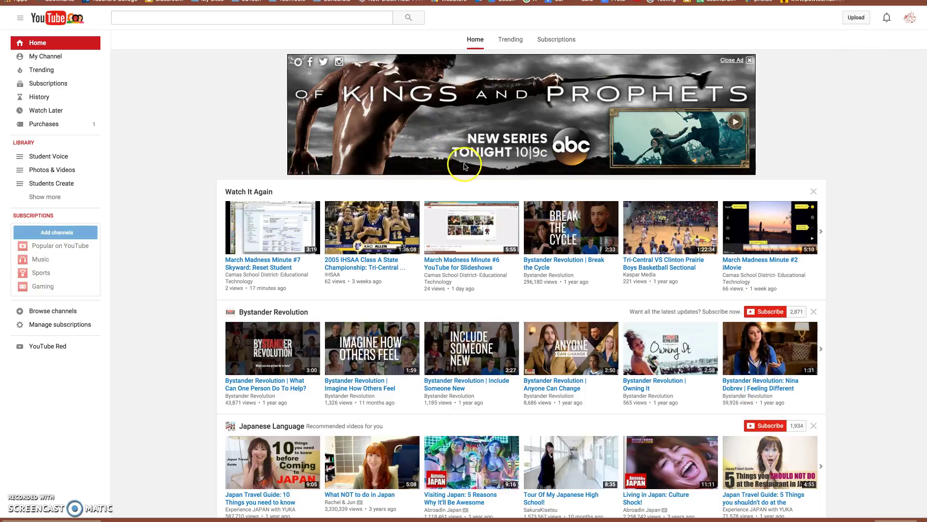
Step: Create a new public playlist titled "Elephants" from the library's playlists page
{"action": "left_click", "coordinate": [20, 144]}
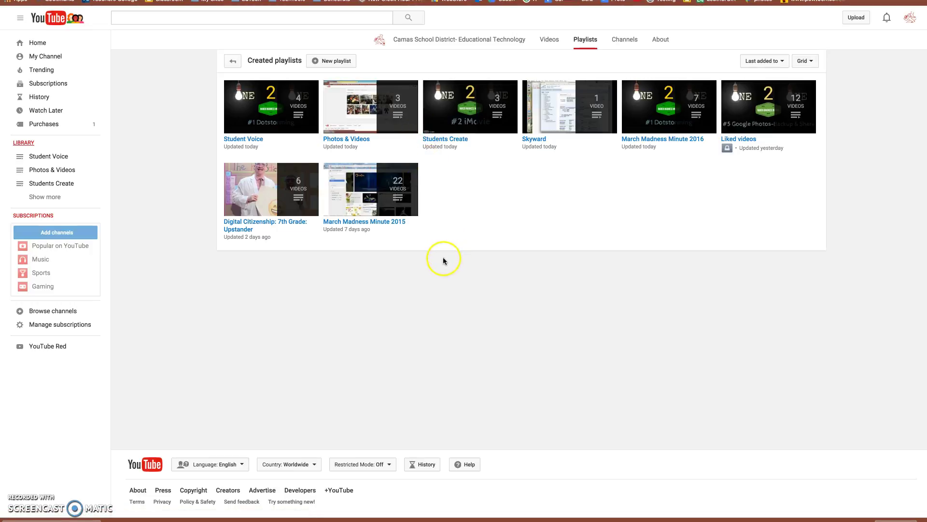
{"action": "left_click", "coordinate": [334, 65]}
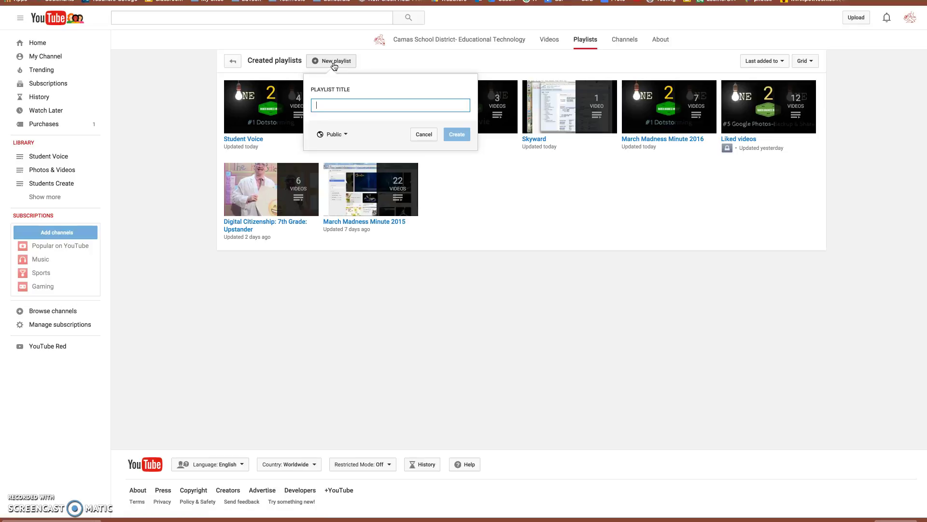
{"action": "type", "text": "Elephants"}
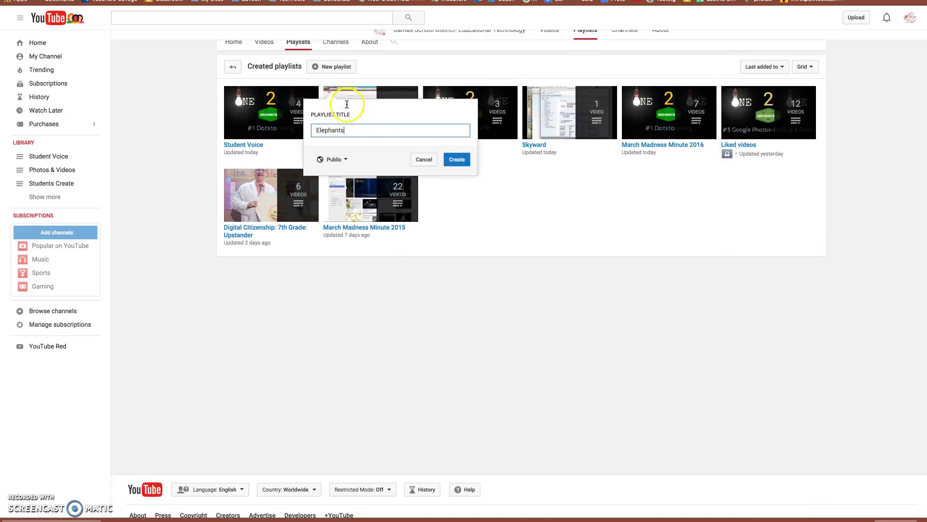
{"action": "left_click", "coordinate": [461, 160]}
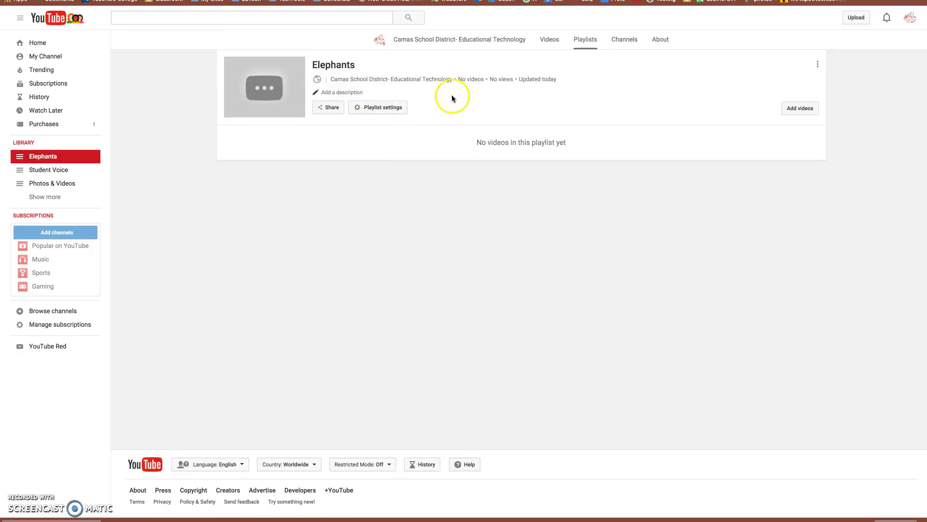
Step: Start adding videos to the playlist, look over the available video sources, and search YouTube for "elephants"
{"action": "left_click", "coordinate": [790, 111]}
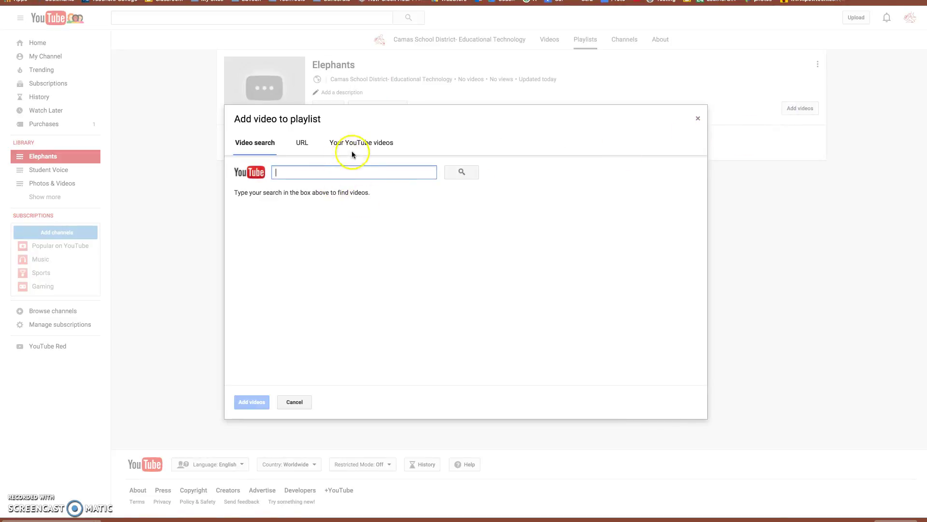
{"action": "left_click", "coordinate": [355, 144]}
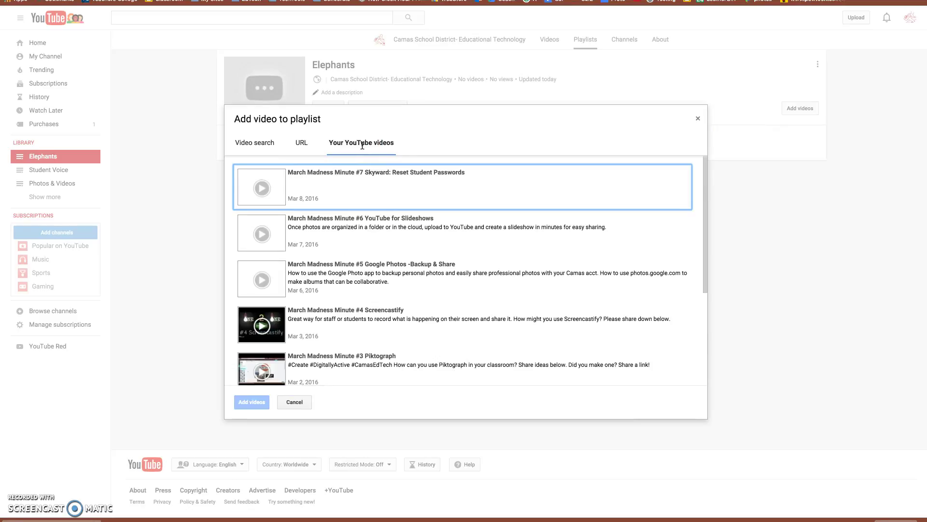
{"action": "left_click", "coordinate": [302, 149]}
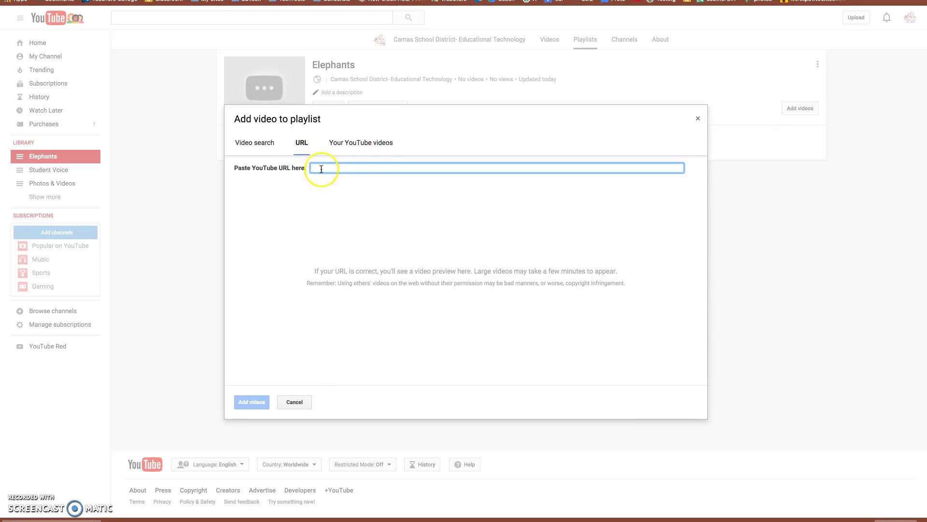
{"action": "left_click", "coordinate": [265, 144]}
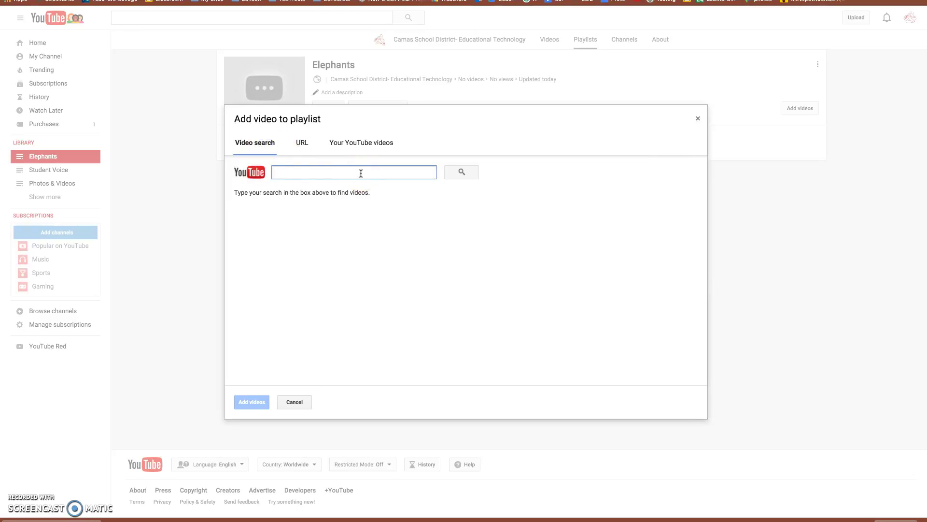
{"action": "type", "text": "elephants"}
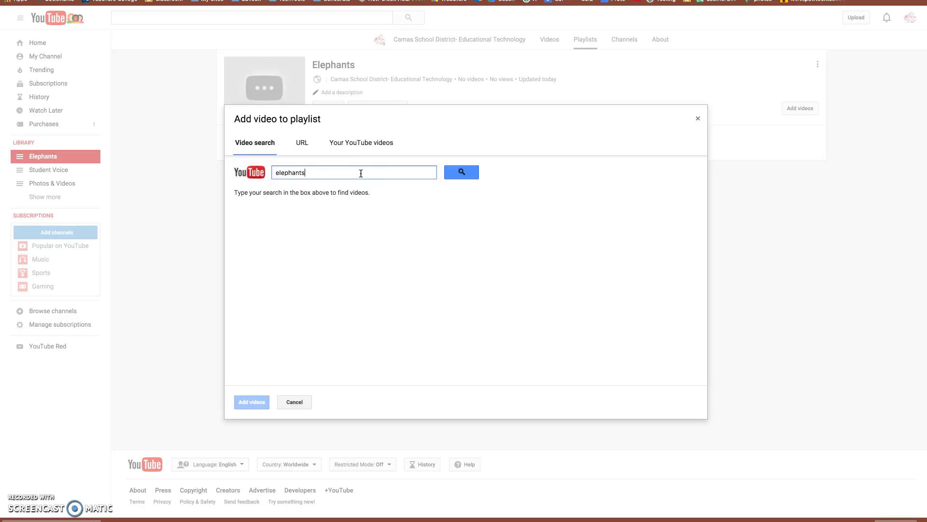
{"action": "key", "text": "Return"}
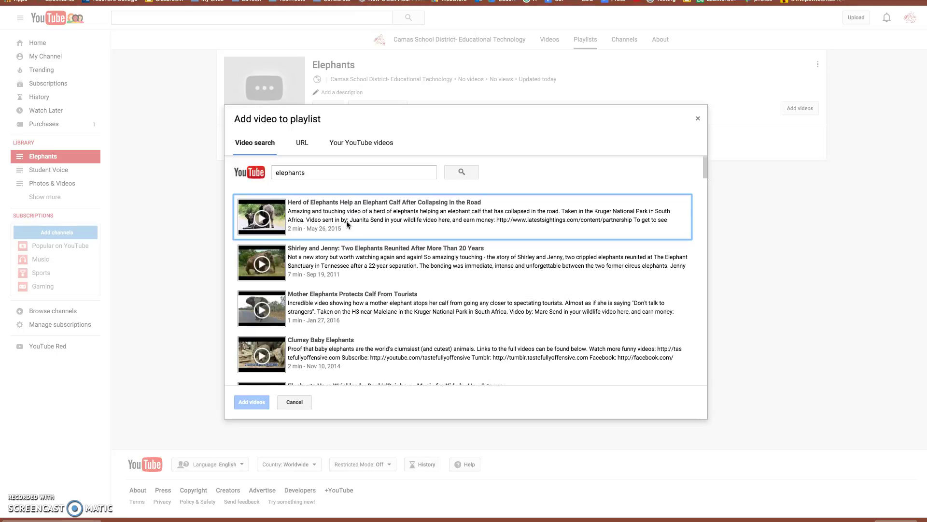
Step: Browse the search results and start previewing "Elephant - My animal friends - Animals Documentary -Kids educational Videos"
{"action": "scroll", "coordinate": [346, 221], "scroll_direction": "down", "scroll_amount": 2}
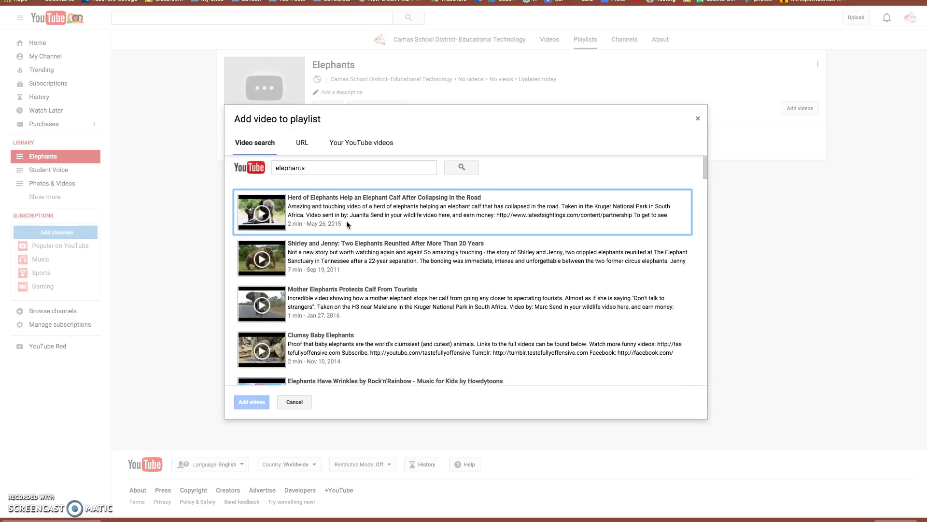
{"action": "scroll", "coordinate": [346, 224], "scroll_direction": "down", "scroll_amount": 4}
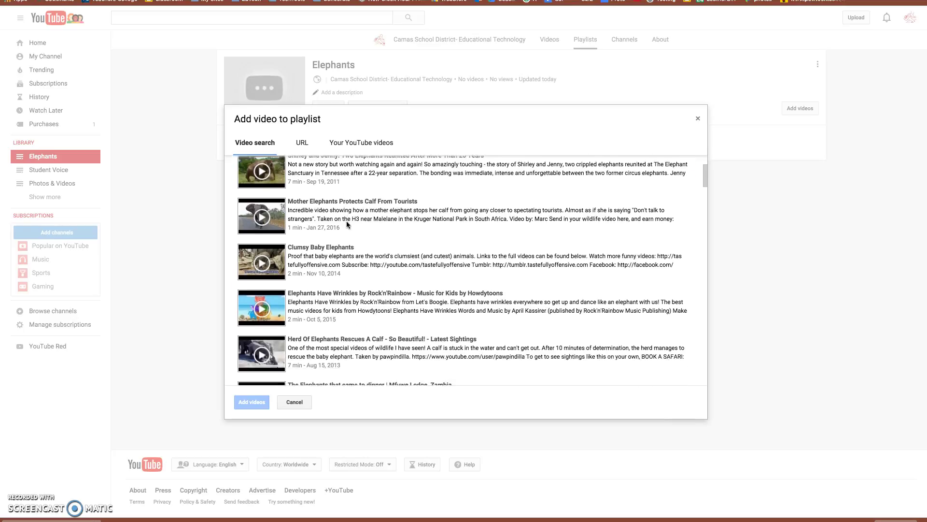
{"action": "left_click", "coordinate": [331, 228]}
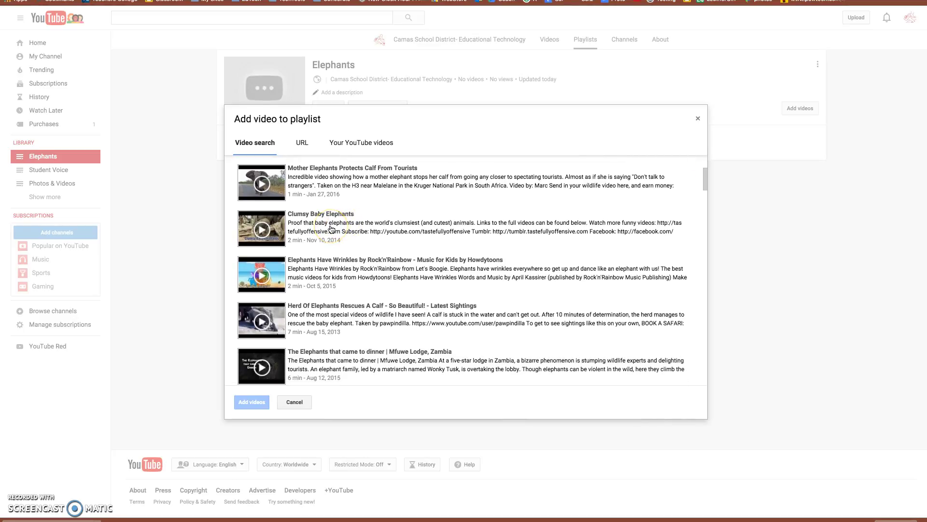
{"action": "scroll", "coordinate": [332, 229], "scroll_direction": "down", "scroll_amount": 3}
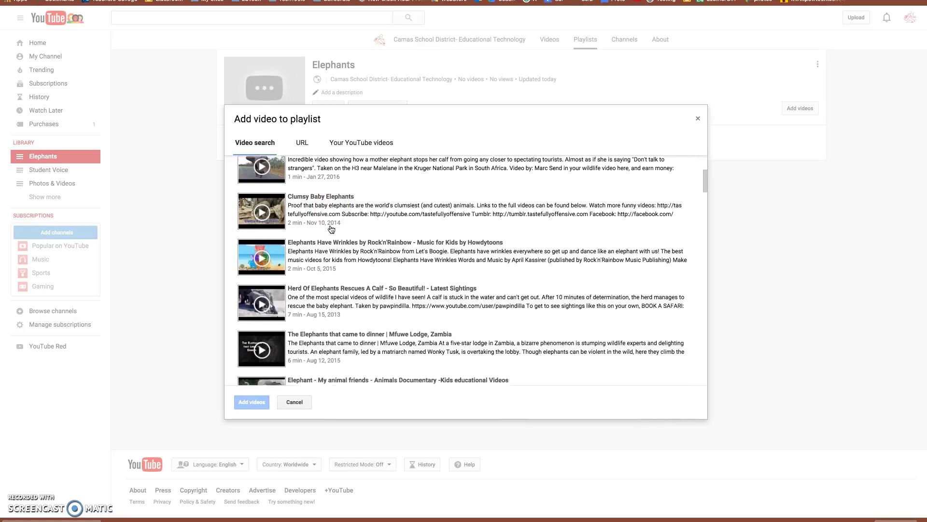
{"action": "scroll", "coordinate": [331, 229], "scroll_direction": "down", "scroll_amount": 3}
{"action": "left_click", "coordinate": [334, 281]}
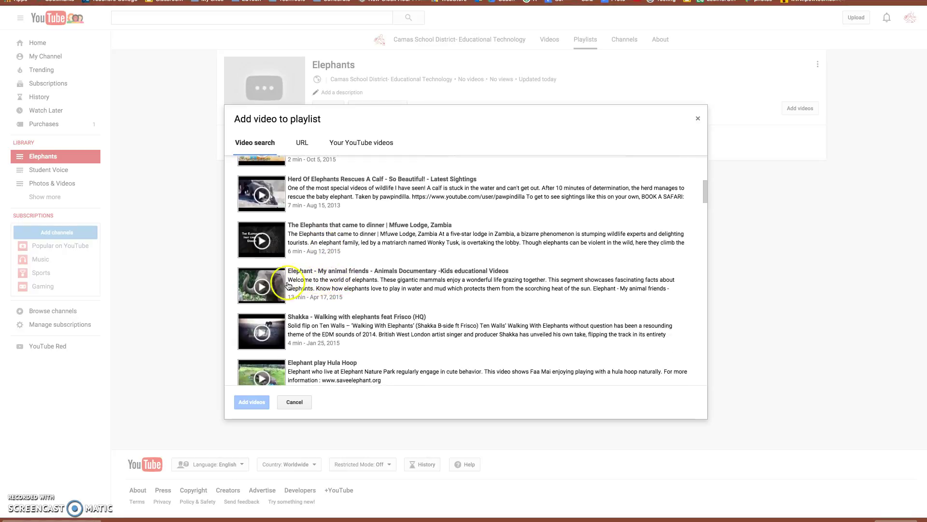
{"action": "left_click", "coordinate": [269, 287]}
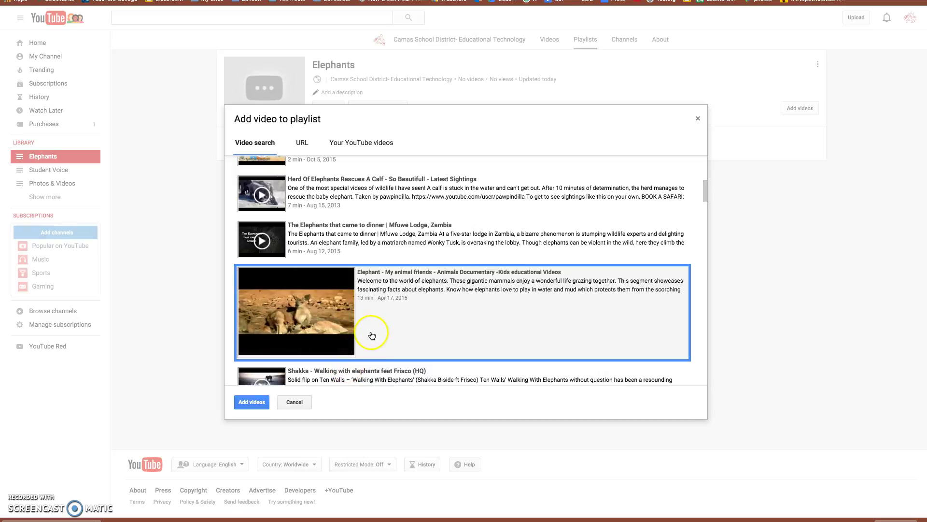
Step: Skim forward through the elephant documentary preview and add the video to the Elephants playlist
{"action": "left_click", "coordinate": [275, 340]}
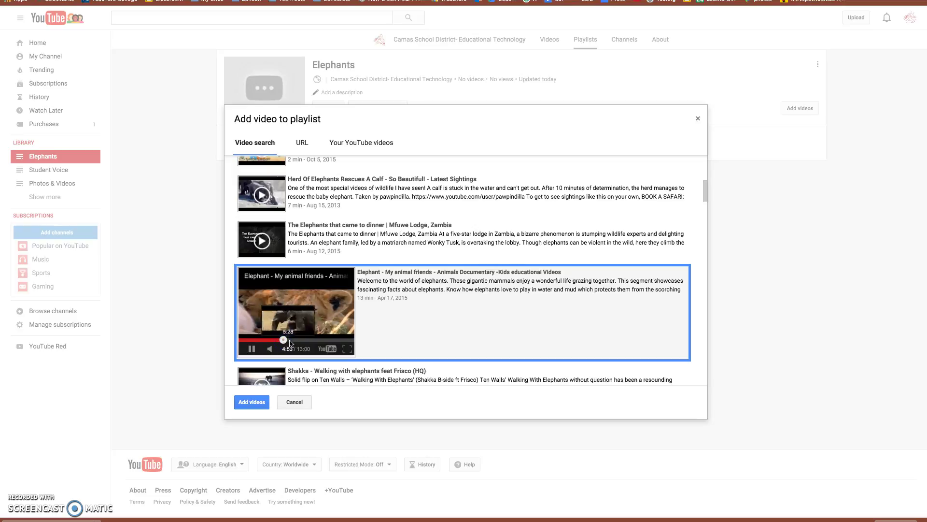
{"action": "left_click", "coordinate": [283, 341]}
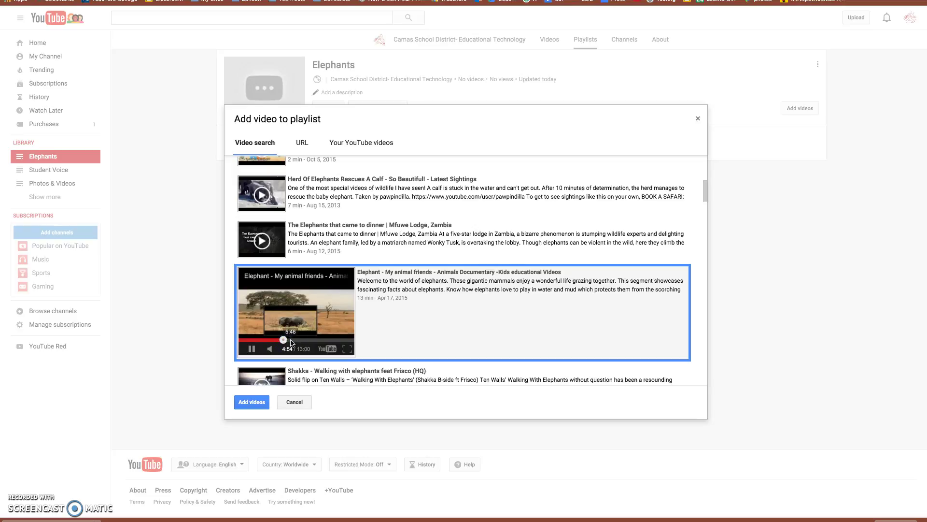
{"action": "left_click", "coordinate": [292, 340]}
{"action": "left_click", "coordinate": [308, 340]}
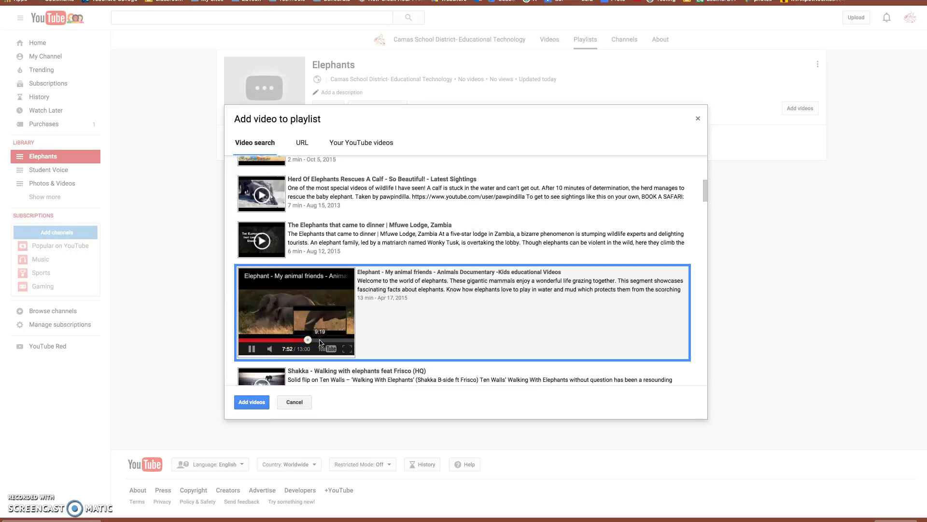
{"action": "left_click", "coordinate": [321, 341]}
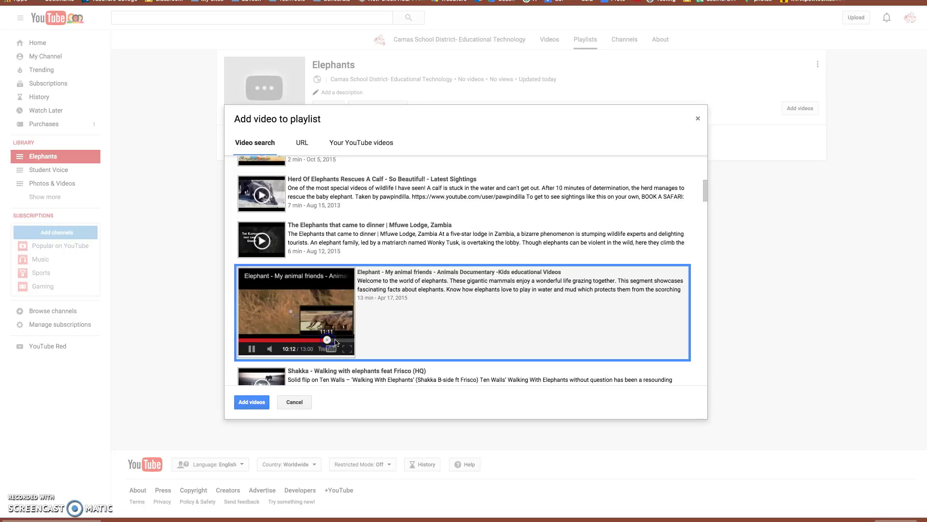
{"action": "left_click", "coordinate": [256, 401]}
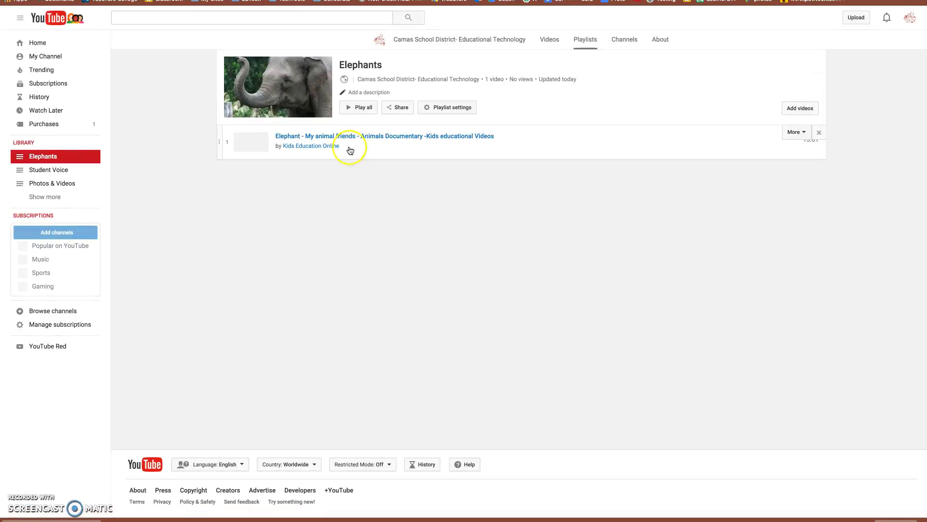
Step: Start adding another video to the playlist and search YouTube for "elephants documentary kids"
{"action": "left_click", "coordinate": [780, 109]}
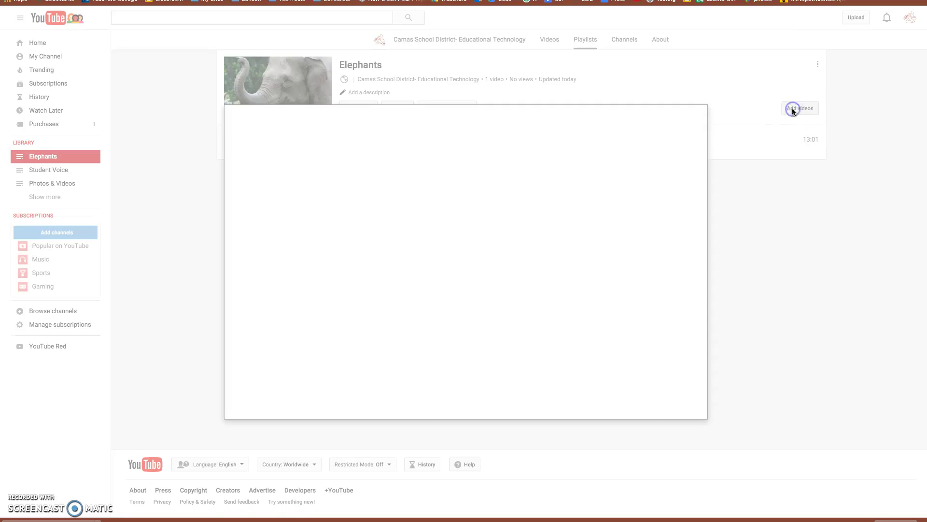
{"action": "type", "text": "elephants docum"}
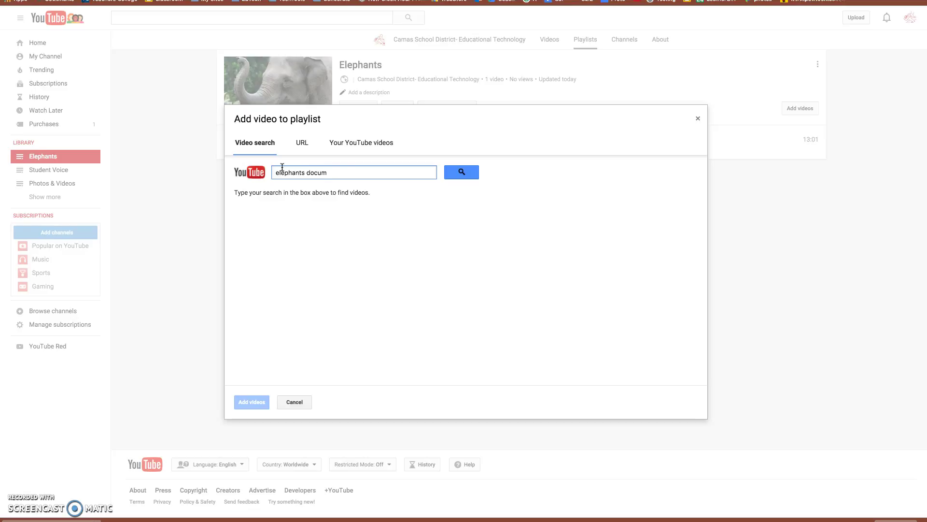
{"action": "type", "text": "entary kids"}
{"action": "key", "text": "Return"}
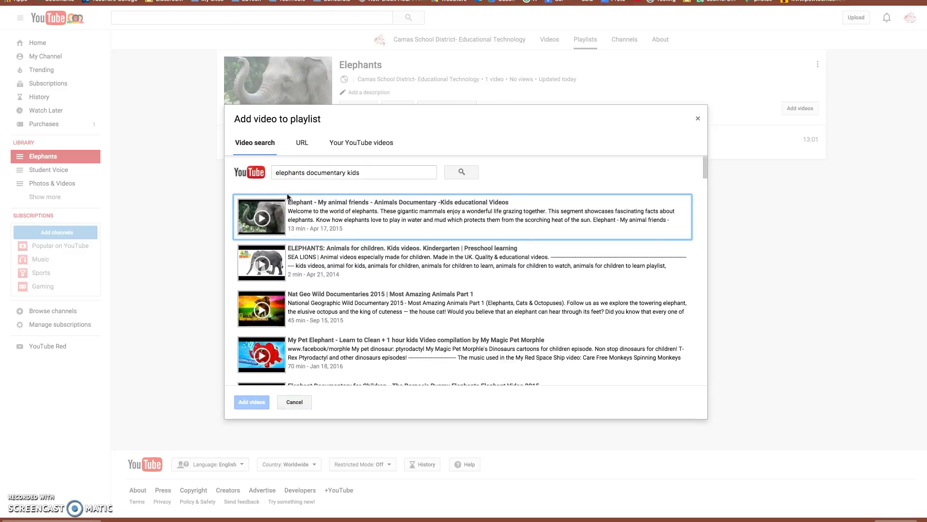
Step: Preview "Nat Geo Wild Documentaries 2015 | Most Amazing Animals Part 1" from the results and add it to the playlist
{"action": "scroll", "coordinate": [331, 223], "scroll_direction": "down", "scroll_amount": 2}
{"action": "scroll", "coordinate": [331, 223], "scroll_direction": "down", "scroll_amount": 1}
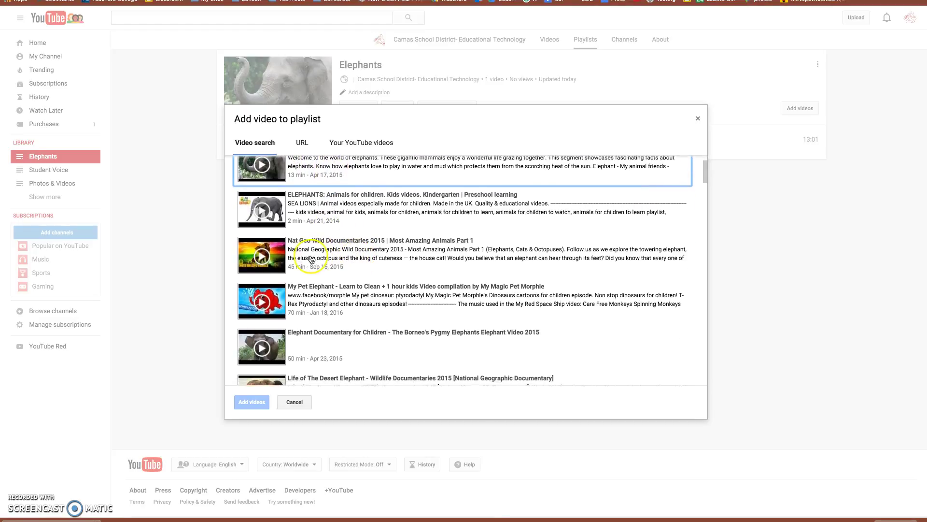
{"action": "left_click", "coordinate": [274, 258]}
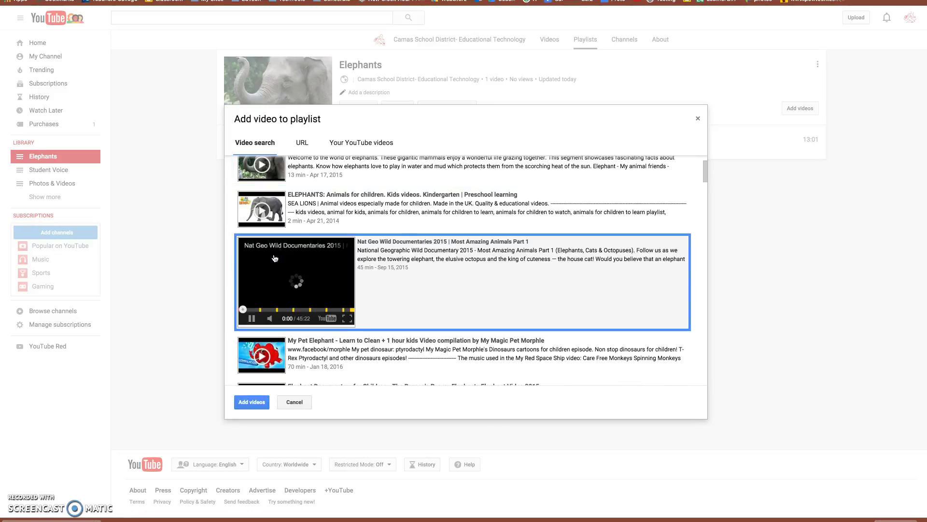
{"action": "left_click", "coordinate": [327, 302]}
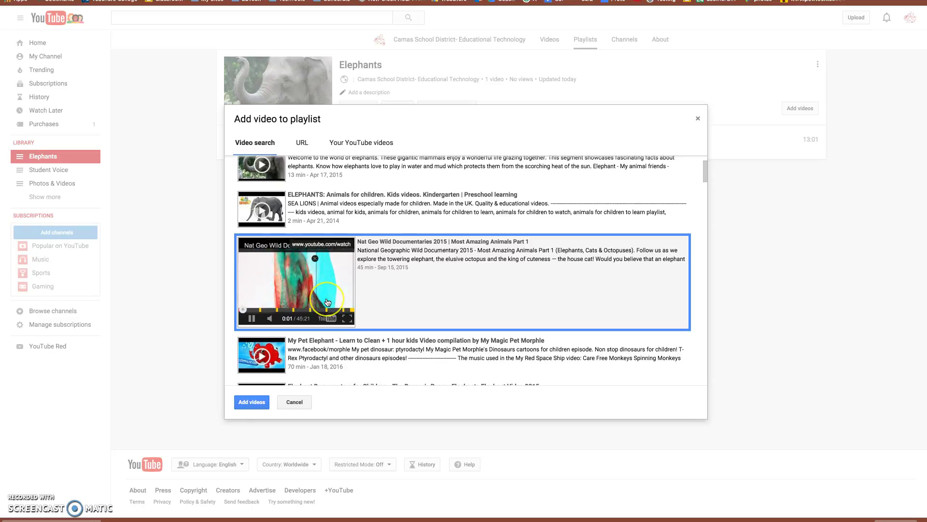
{"action": "left_click", "coordinate": [265, 404]}
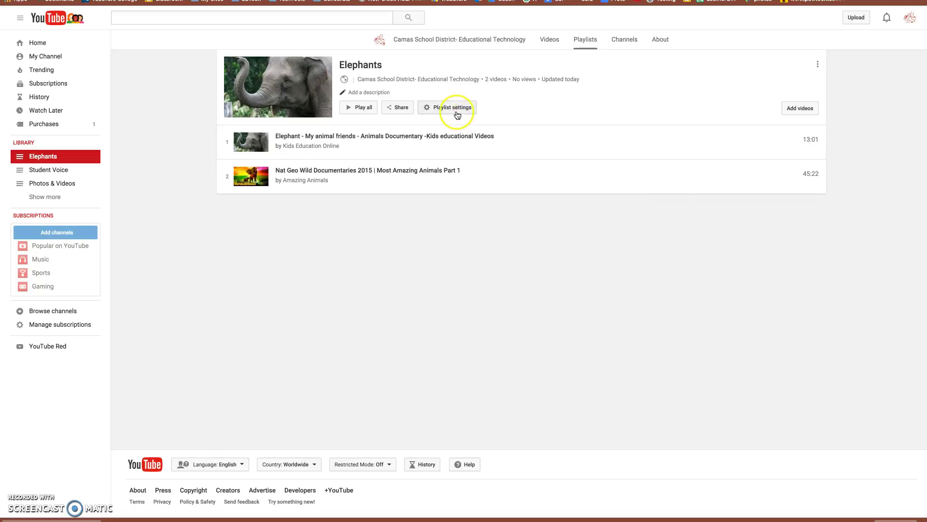
Step: Open the Elephants playlist's settings, review the ordering options and keep the ordering on Manual
{"action": "left_click", "coordinate": [439, 109]}
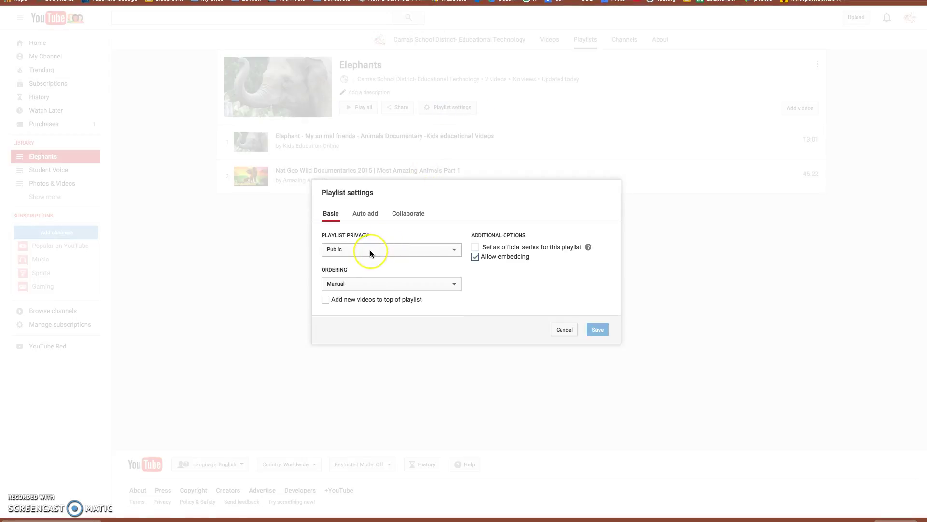
{"action": "left_click", "coordinate": [366, 284]}
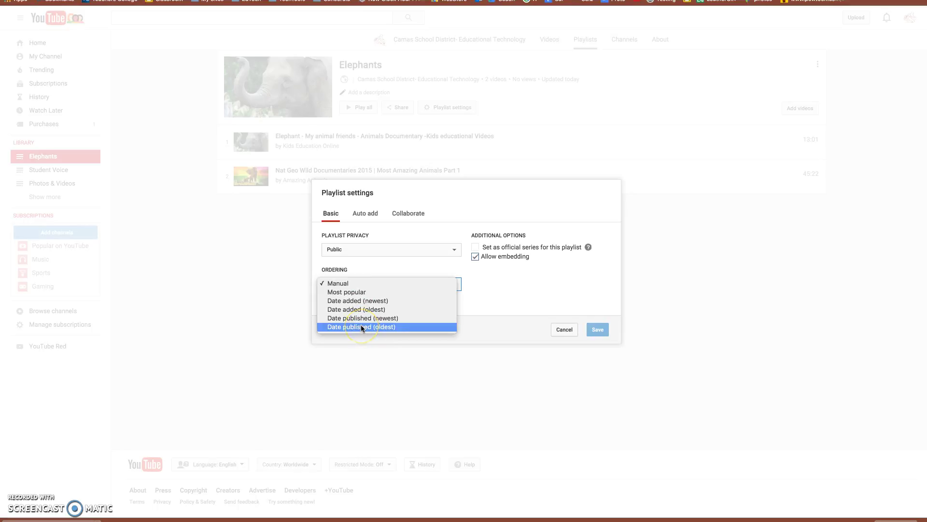
{"action": "left_click", "coordinate": [384, 268]}
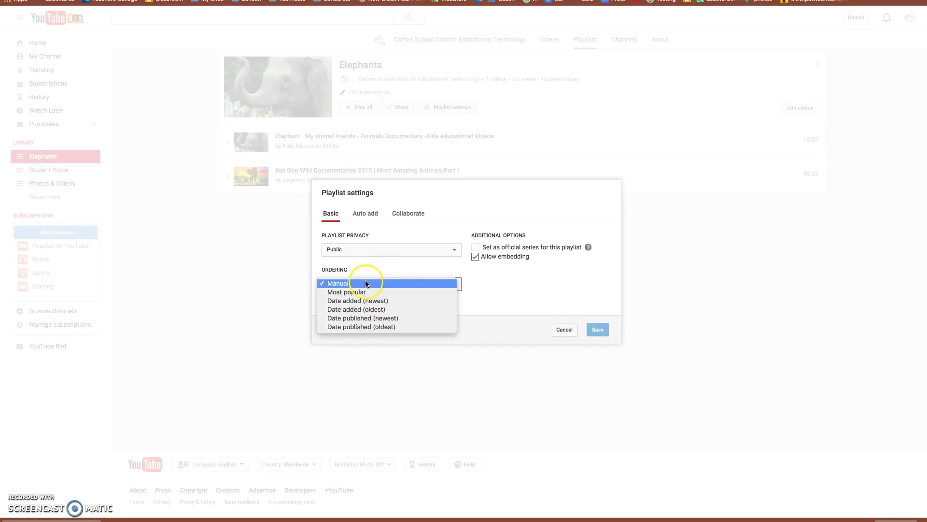
{"action": "left_click", "coordinate": [369, 281]}
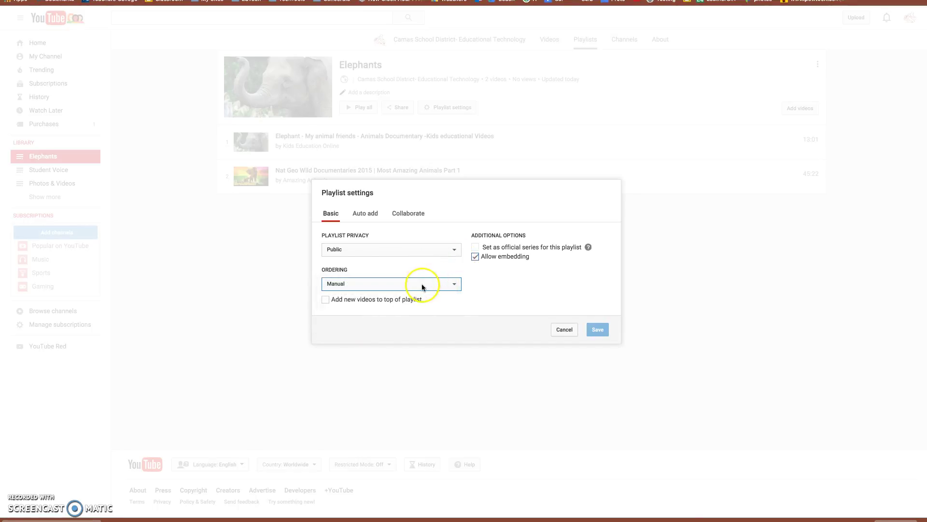
Step: Look at the playlist's automatic adding rules and allow collaborators to add videos to the playlist
{"action": "left_click", "coordinate": [373, 217]}
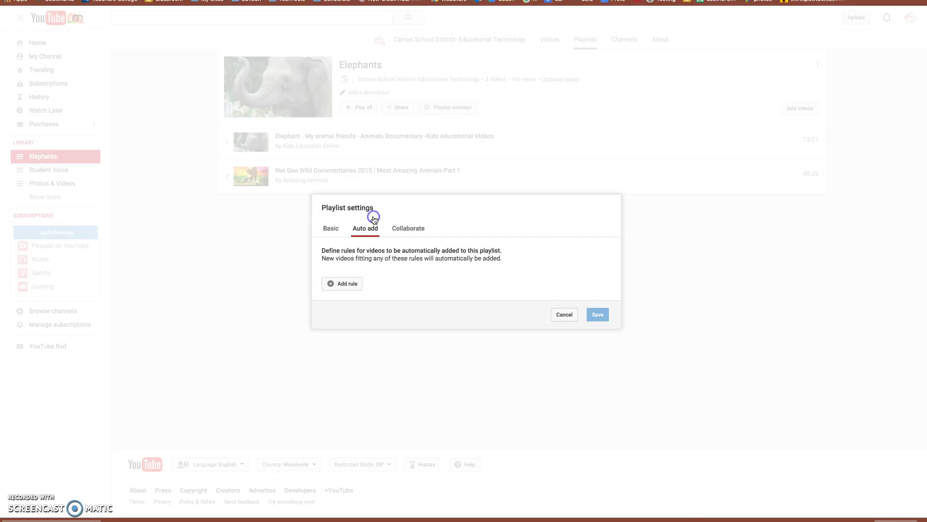
{"action": "left_click", "coordinate": [402, 230]}
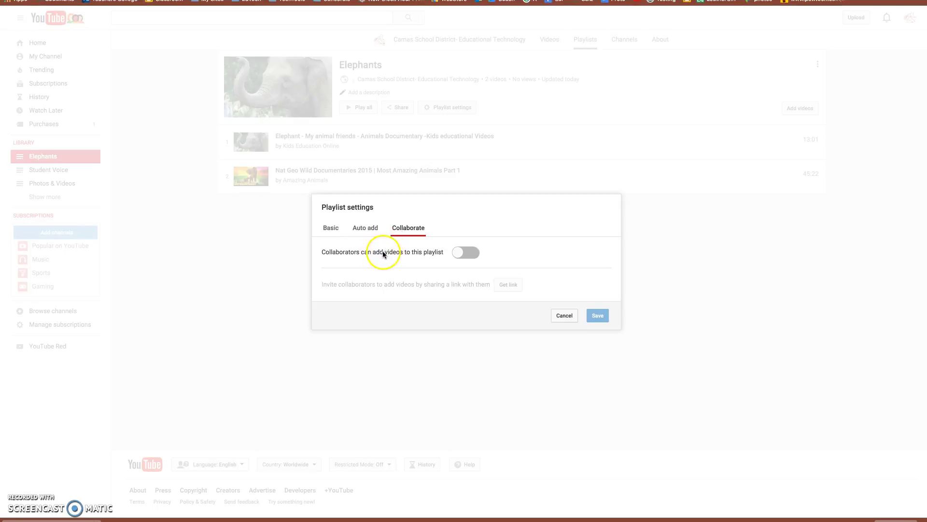
{"action": "left_click", "coordinate": [457, 252]}
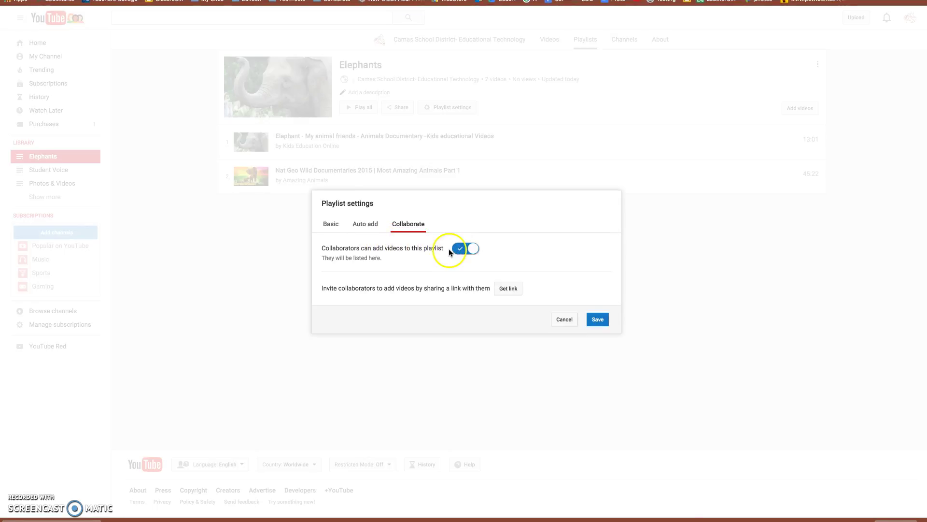
Step: Generate the invitation link for collaborators on the Elephants playlist and save the playlist settings
{"action": "left_click", "coordinate": [511, 294]}
{"action": "left_click", "coordinate": [574, 316]}
{"action": "left_click", "coordinate": [506, 290]}
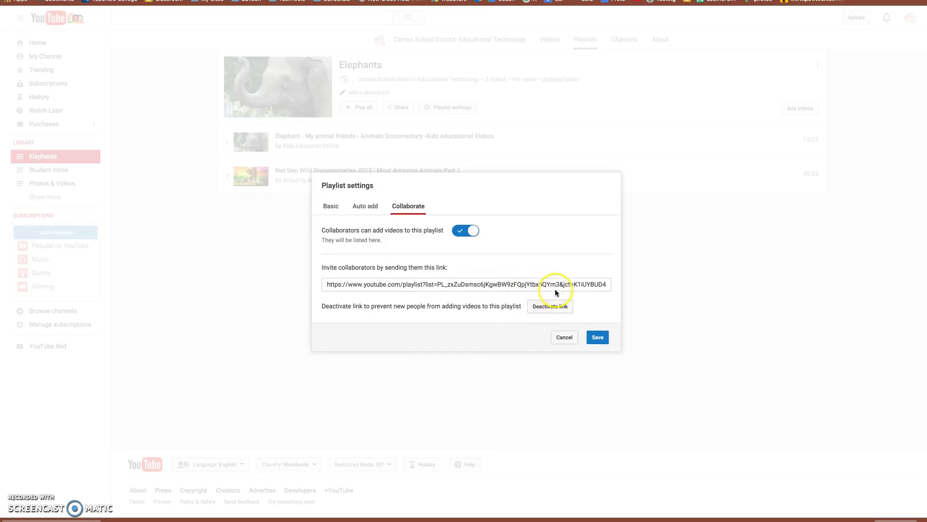
{"action": "left_click", "coordinate": [597, 338]}
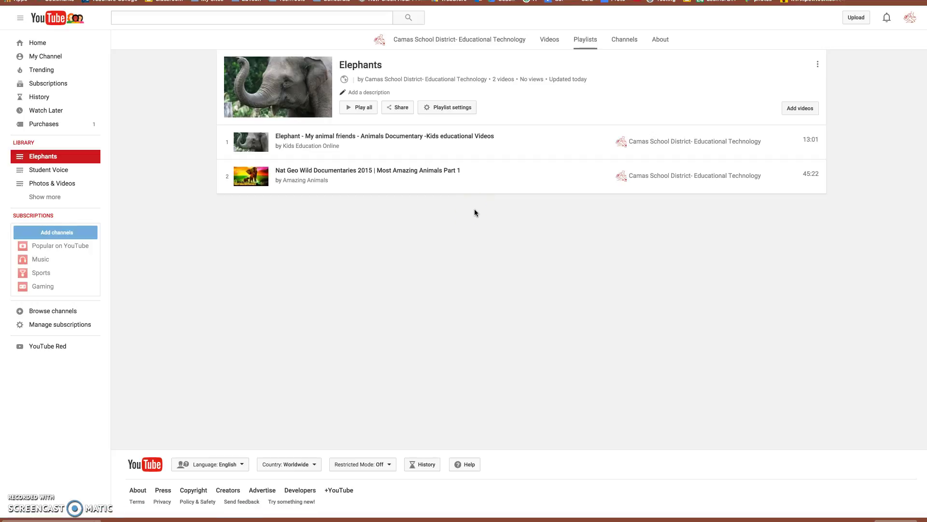
Step: Search YouTube for "elephants" and open the video "Elephants documentary" from the results
{"action": "left_click", "coordinate": [244, 19]}
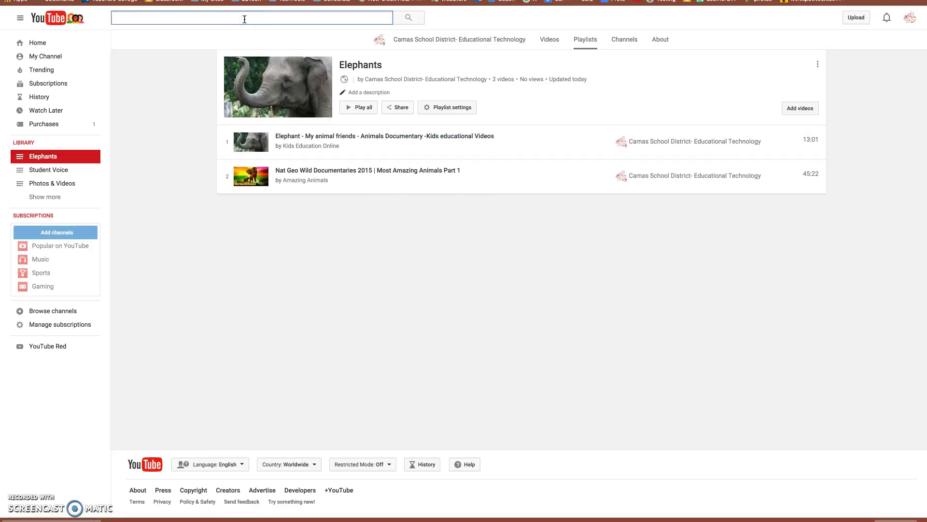
{"action": "type", "text": "elephant"}
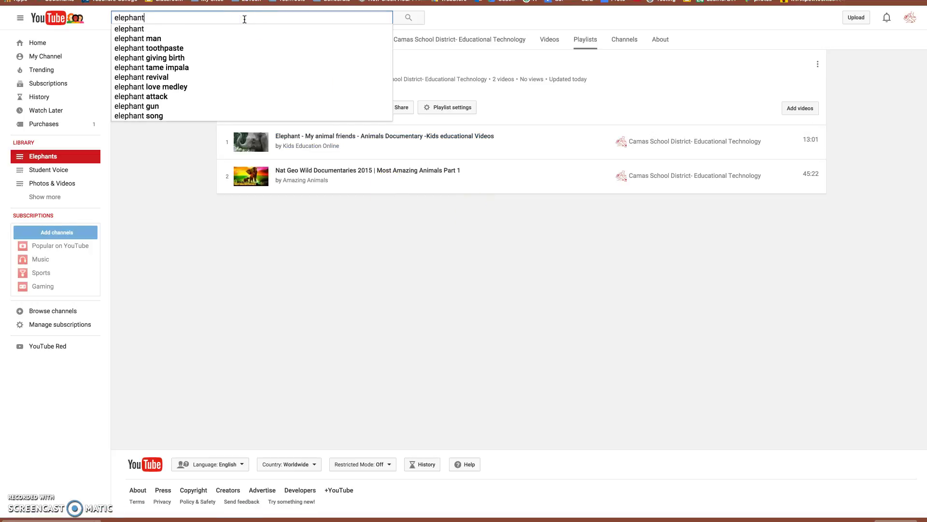
{"action": "type", "text": "s"}
{"action": "key", "text": "Return"}
{"action": "scroll", "coordinate": [542, 176], "scroll_direction": "down", "scroll_amount": 1}
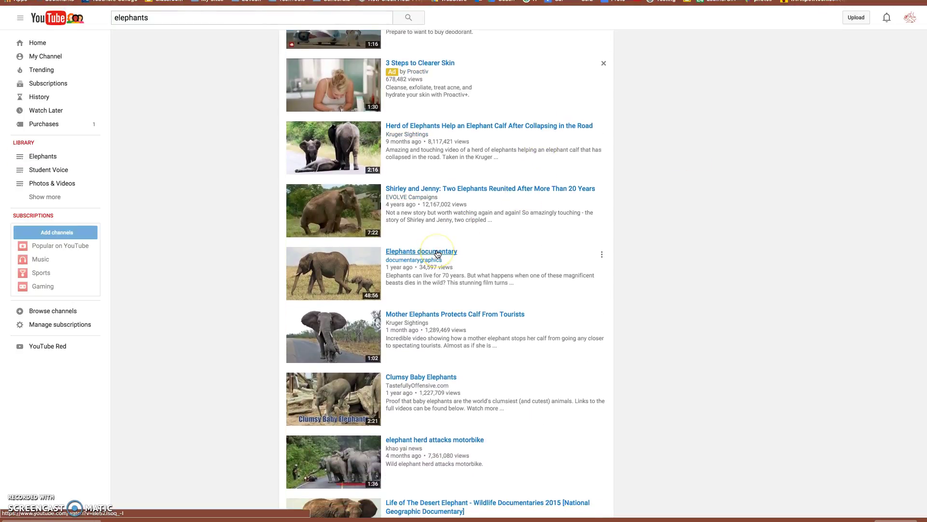
{"action": "left_click", "coordinate": [437, 251]}
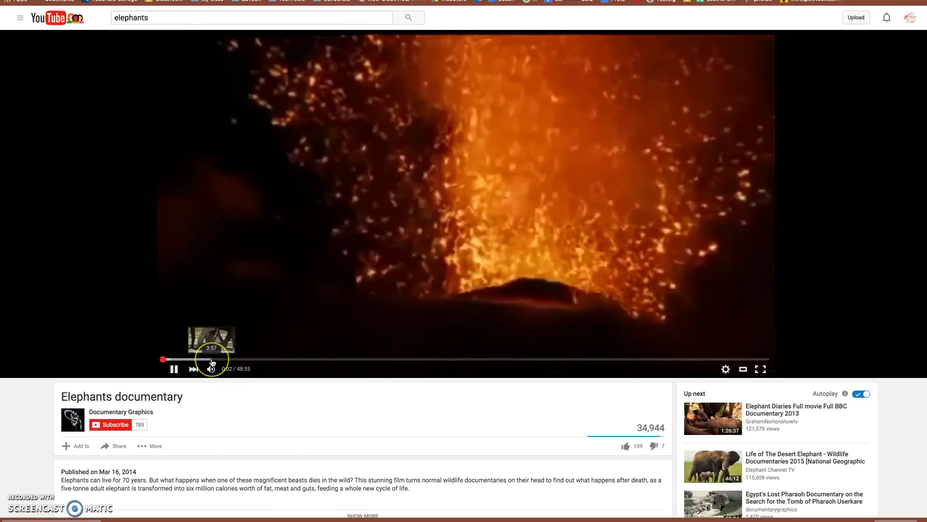
Step: Preview the documentary from 18:19 with the playback speed set to 2 and pause it
{"action": "scroll", "coordinate": [309, 356], "scroll_direction": "down", "scroll_amount": 1}
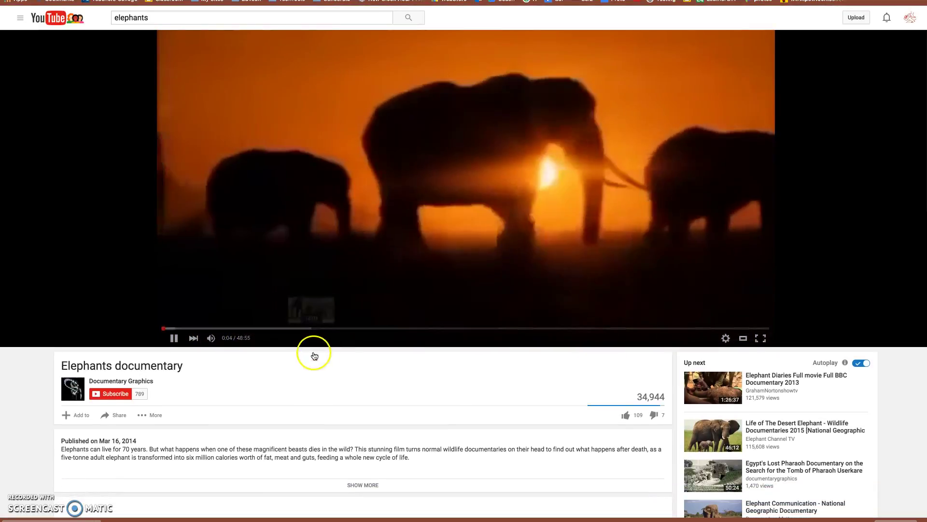
{"action": "left_click", "coordinate": [329, 328]}
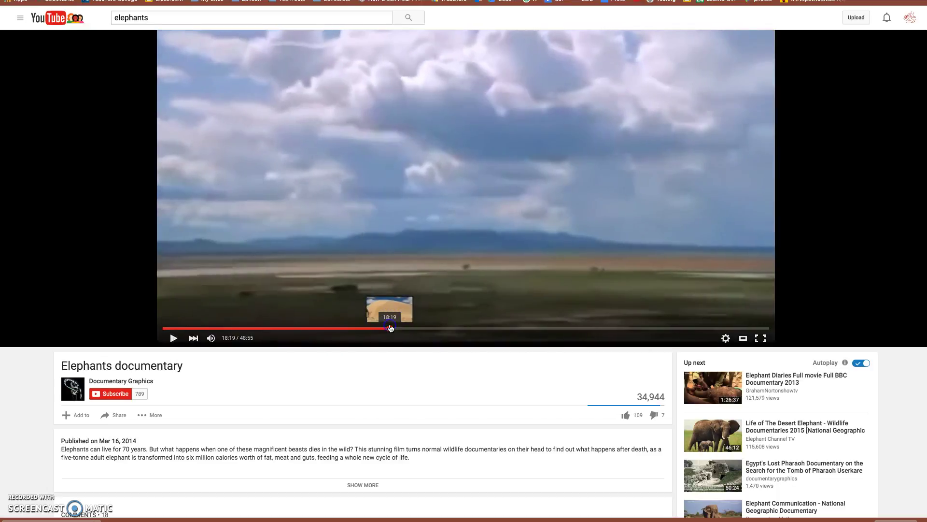
{"action": "left_click", "coordinate": [390, 328]}
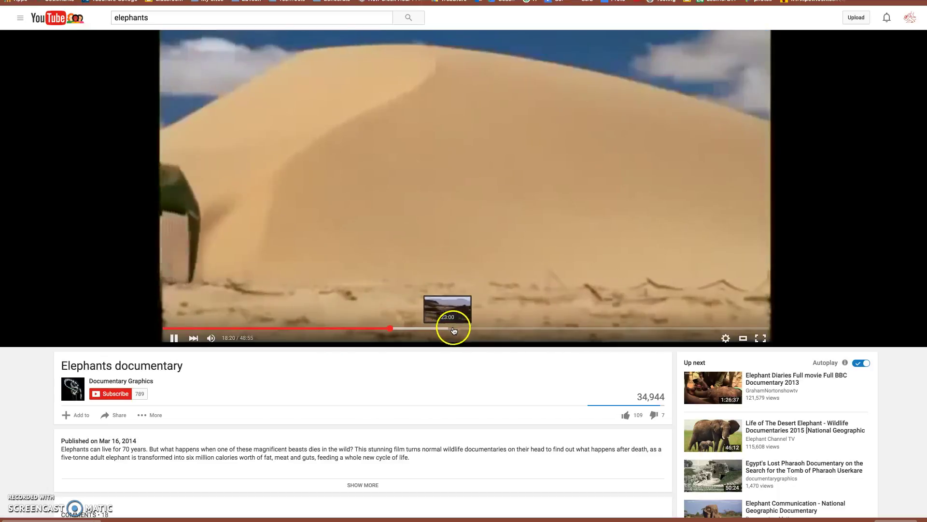
{"action": "left_click", "coordinate": [726, 338]}
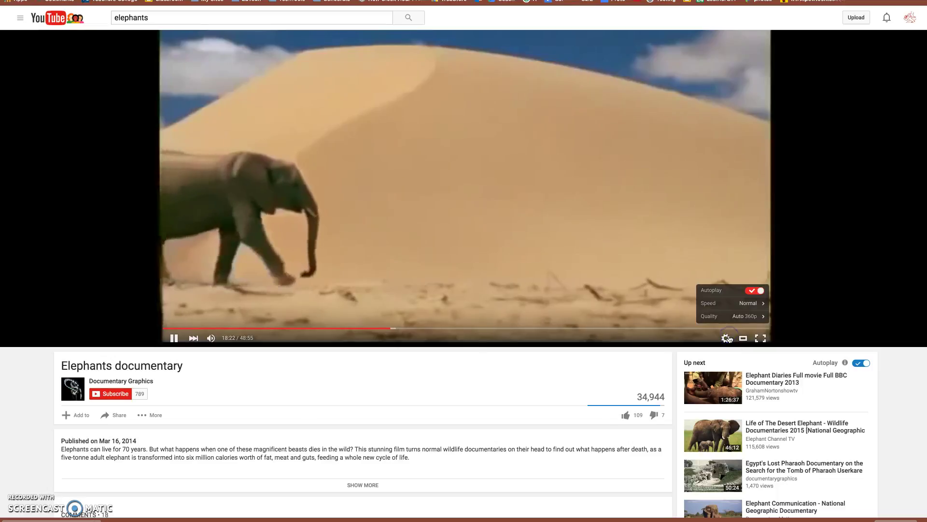
{"action": "left_click", "coordinate": [742, 303]}
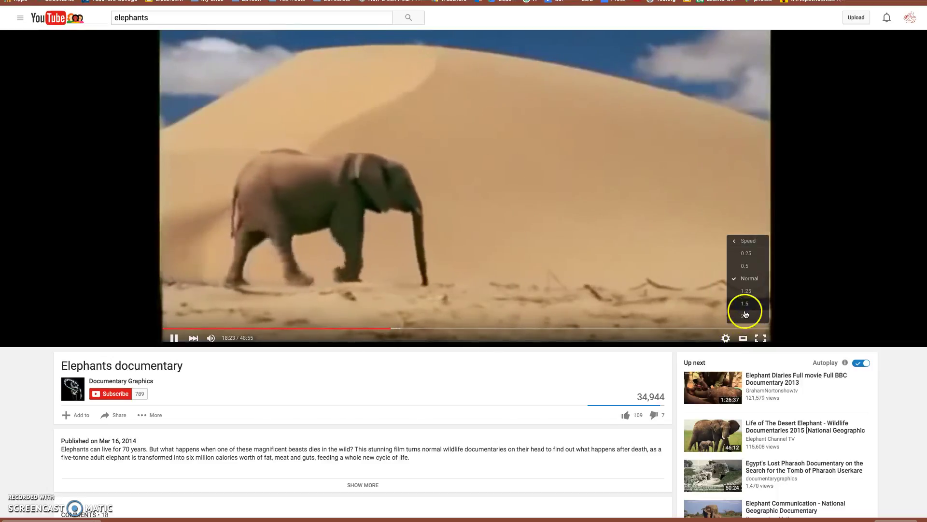
{"action": "left_click", "coordinate": [747, 317]}
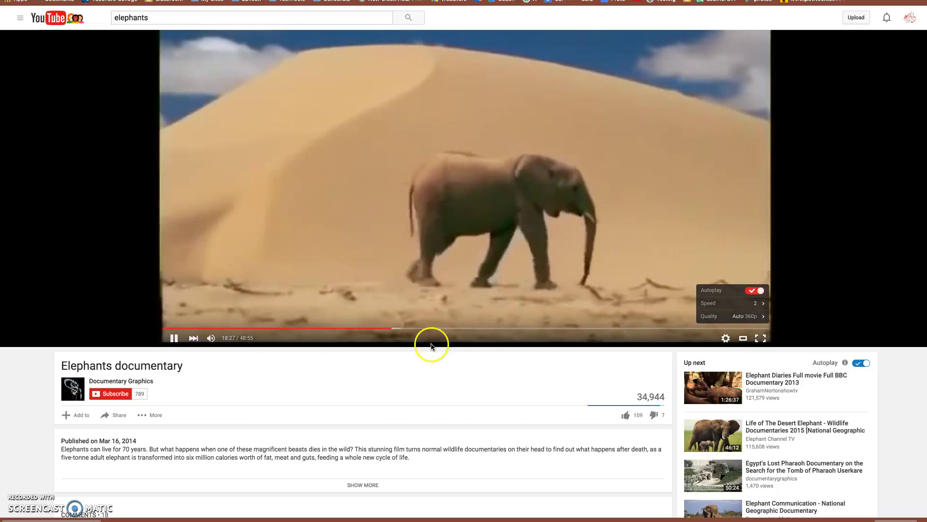
{"action": "left_click", "coordinate": [178, 339]}
Step: Add the "Elephants documentary" video to the Elephants playlist and check which playlists it is assigned to
{"action": "scroll", "coordinate": [180, 341], "scroll_direction": "down", "scroll_amount": 3}
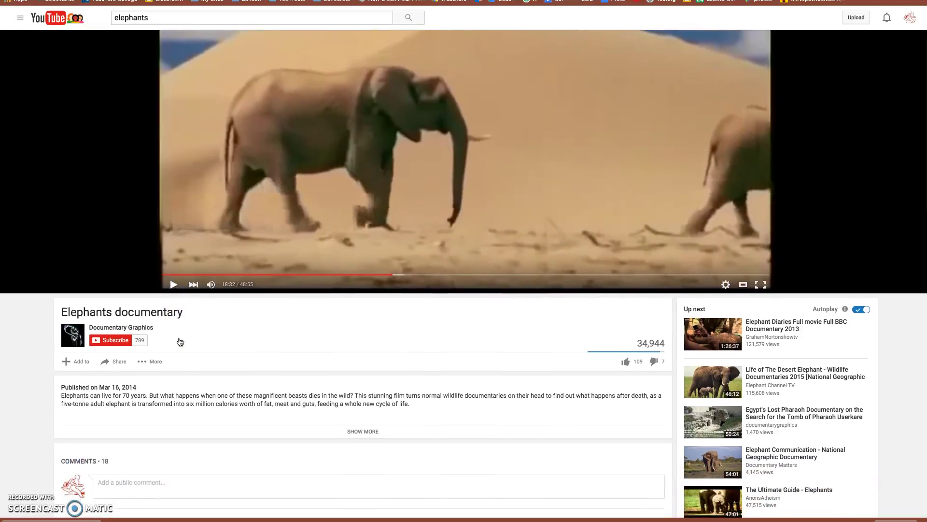
{"action": "left_click", "coordinate": [81, 330]}
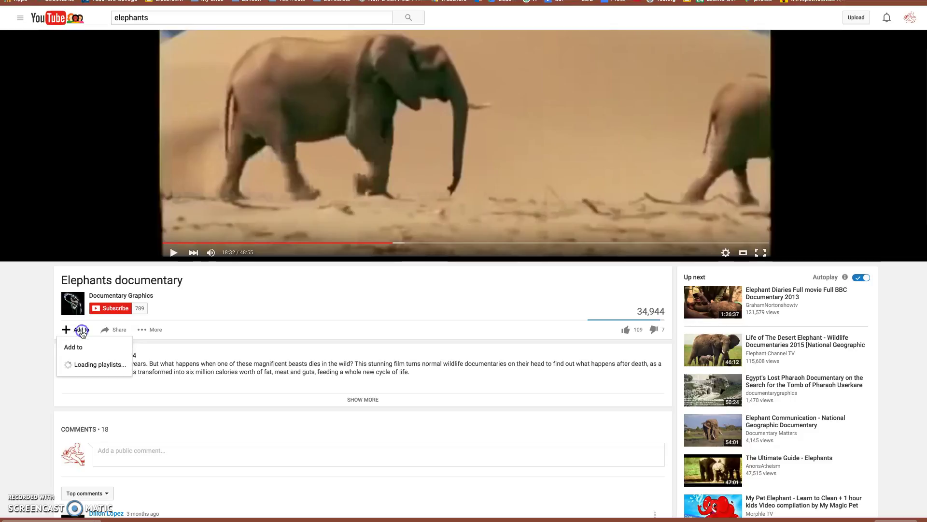
{"action": "left_click", "coordinate": [67, 396]}
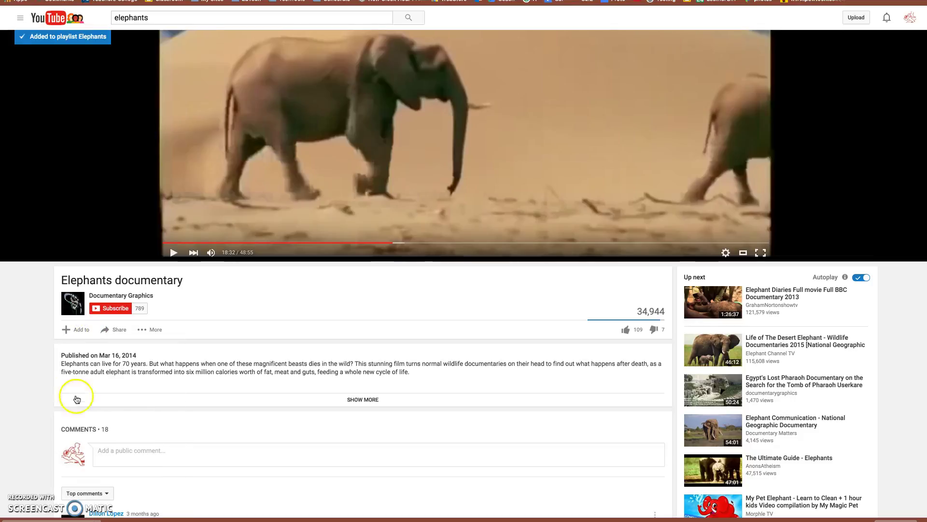
{"action": "left_click", "coordinate": [82, 331]}
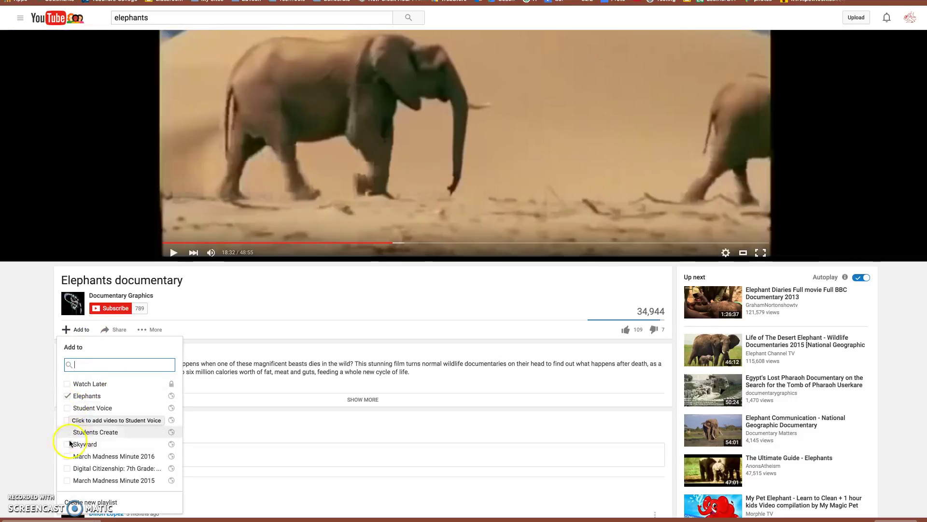
{"action": "left_click", "coordinate": [232, 285]}
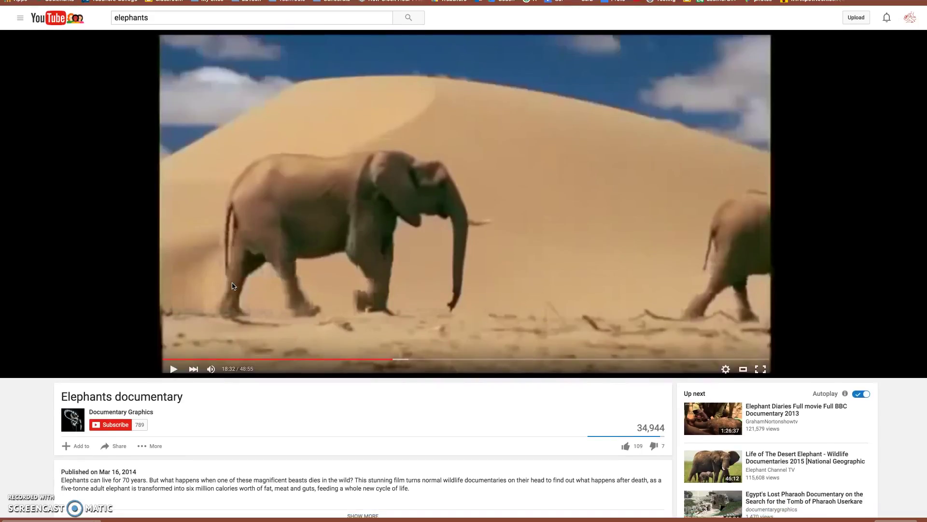
Step: Open the Elephants playlist from the library and look at its additional playlist actions
{"action": "left_click", "coordinate": [22, 18]}
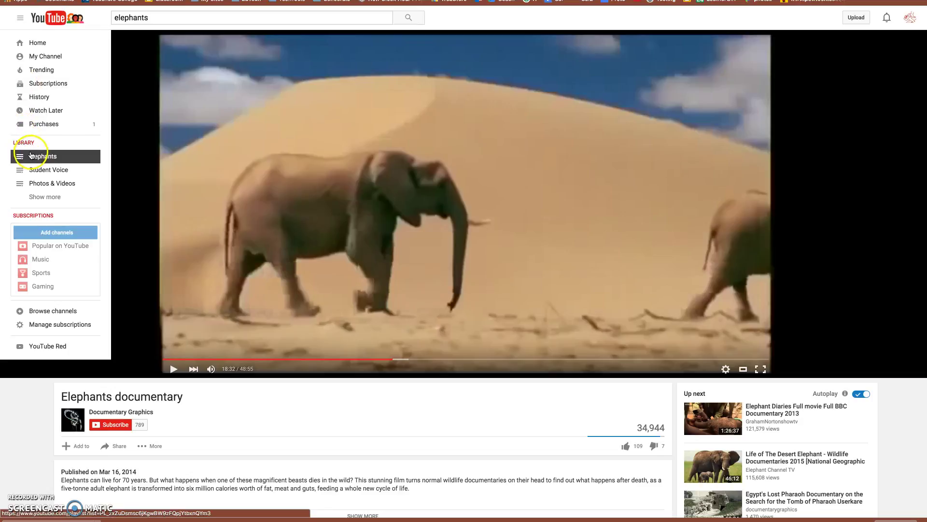
{"action": "left_click", "coordinate": [21, 19]}
{"action": "left_click", "coordinate": [21, 20]}
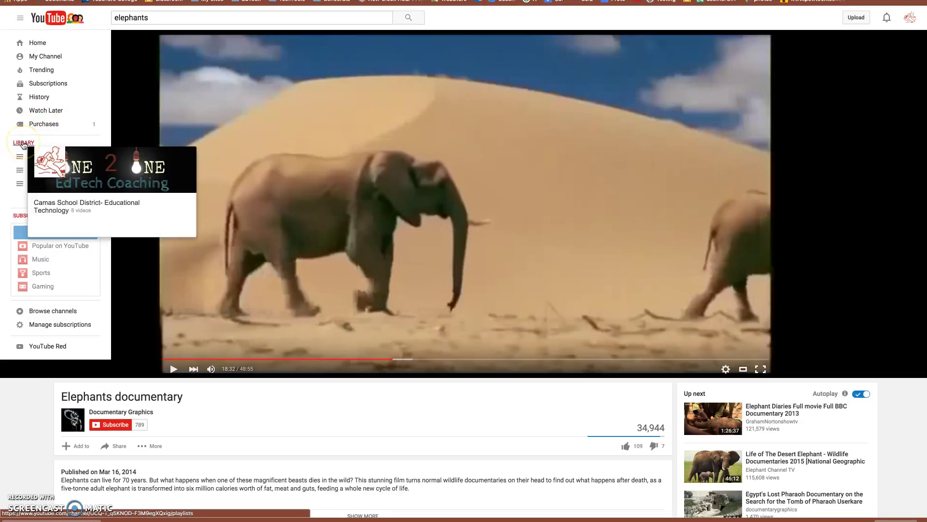
{"action": "left_click", "coordinate": [31, 158]}
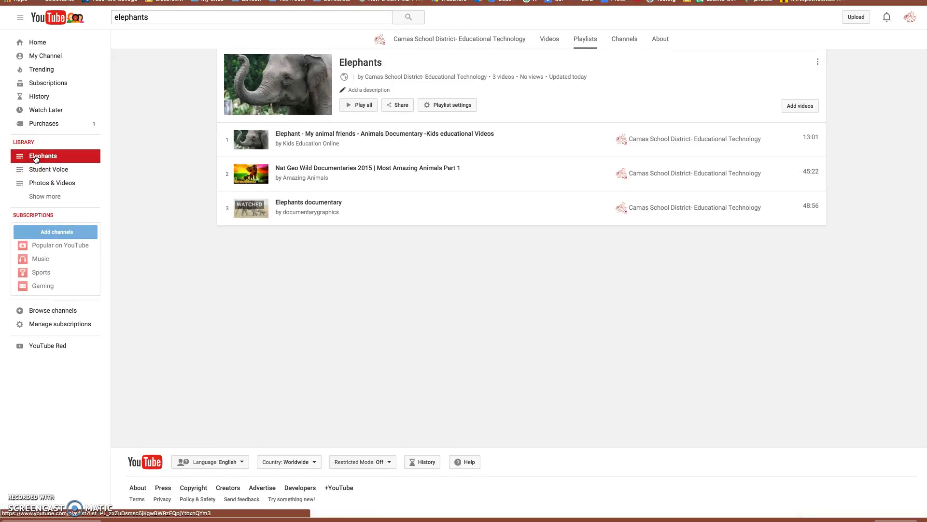
{"action": "left_click", "coordinate": [819, 66]}
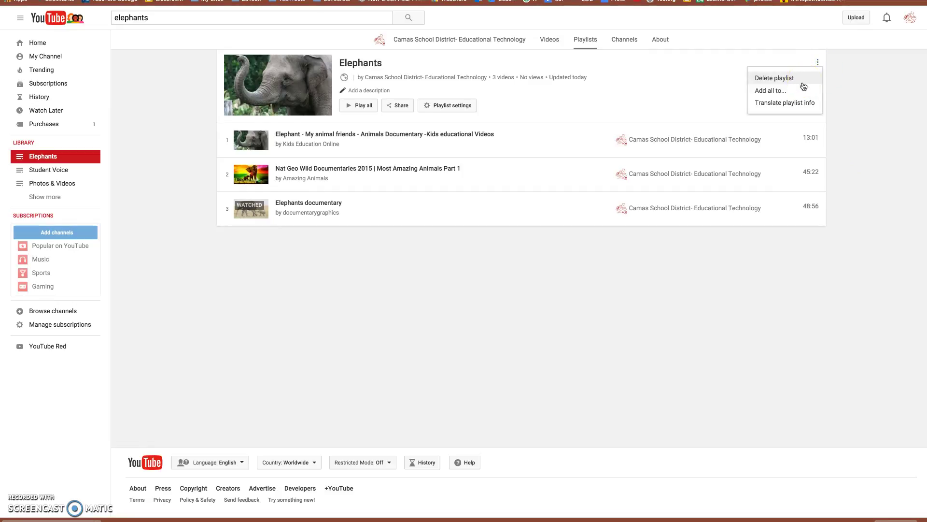
{"action": "left_click", "coordinate": [854, 133]}
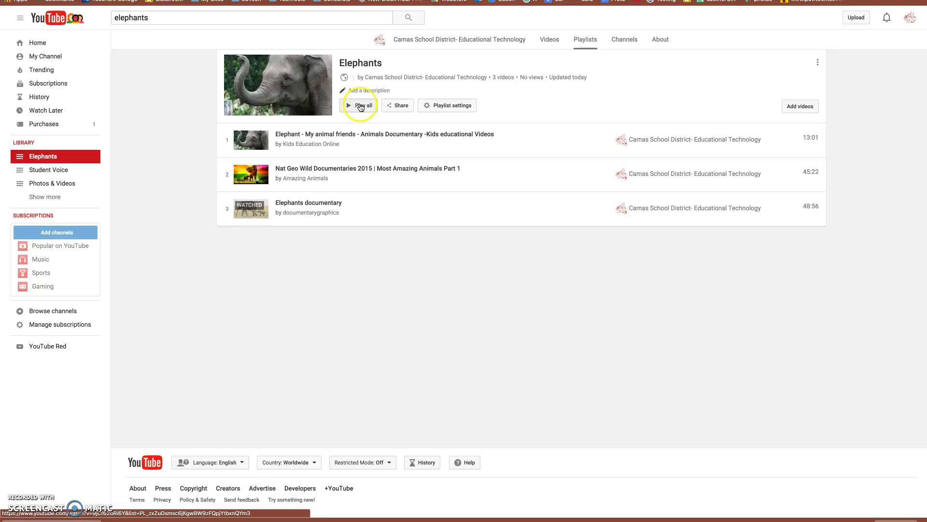
Step: Open the sharing options of the Elephants playlist and copy its full share link
{"action": "mouse_move", "coordinate": [298, 76]}
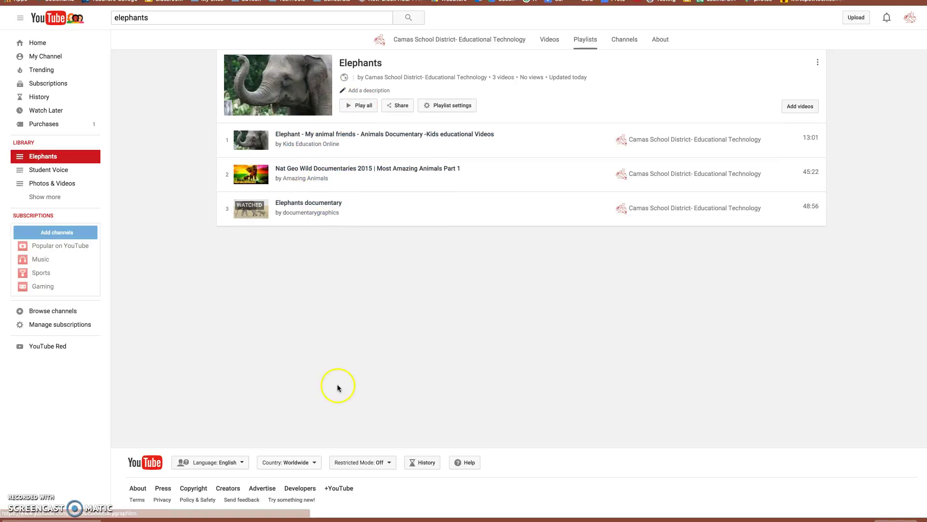
{"action": "left_click", "coordinate": [401, 106]}
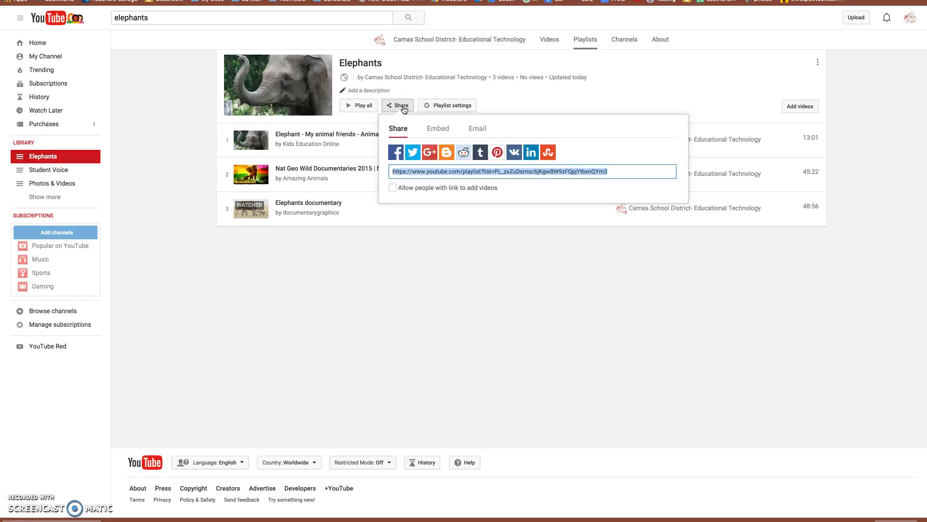
{"action": "left_click", "coordinate": [517, 172]}
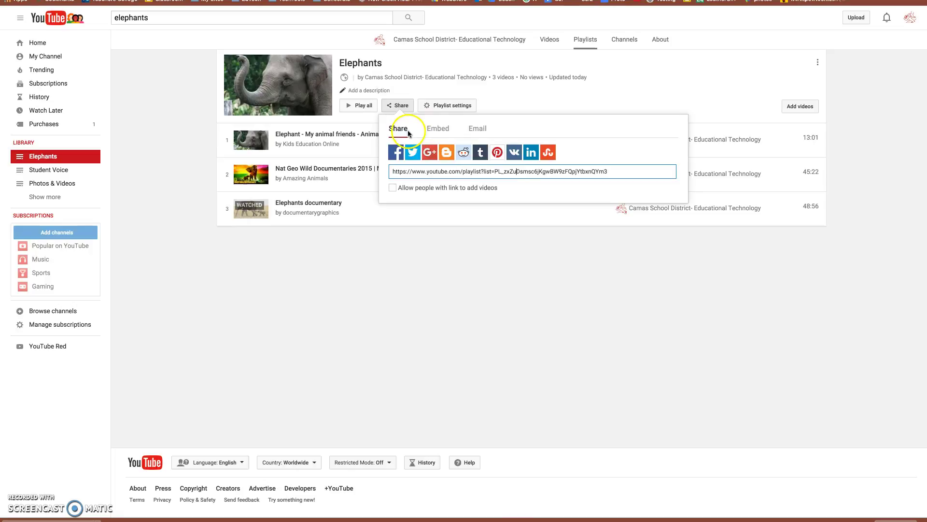
{"action": "left_click_drag", "start_coordinate": [615, 172], "coordinate": [443, 167]}
{"action": "key", "text": "super+c"}
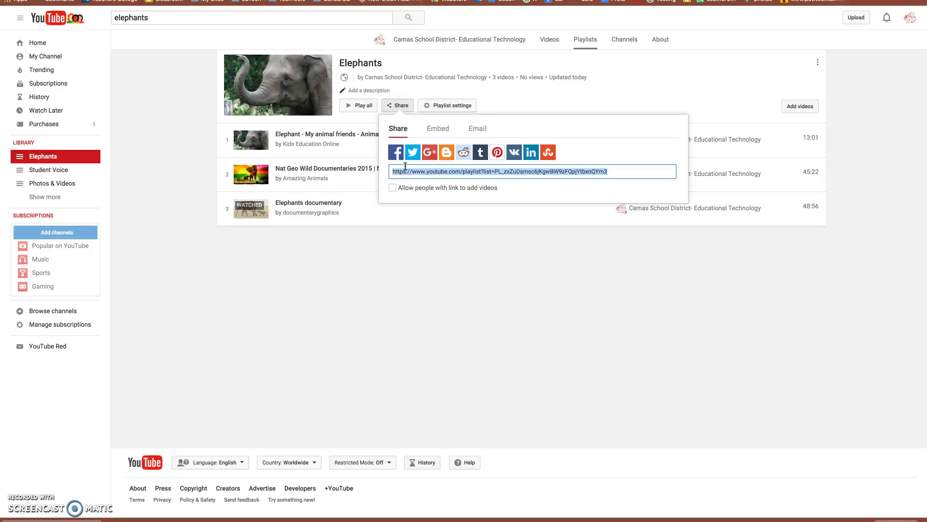
{"action": "left_click", "coordinate": [613, 178]}
Step: Look at the playlist's embed code and its email sharing form, then close the sharing options
{"action": "left_click", "coordinate": [436, 129]}
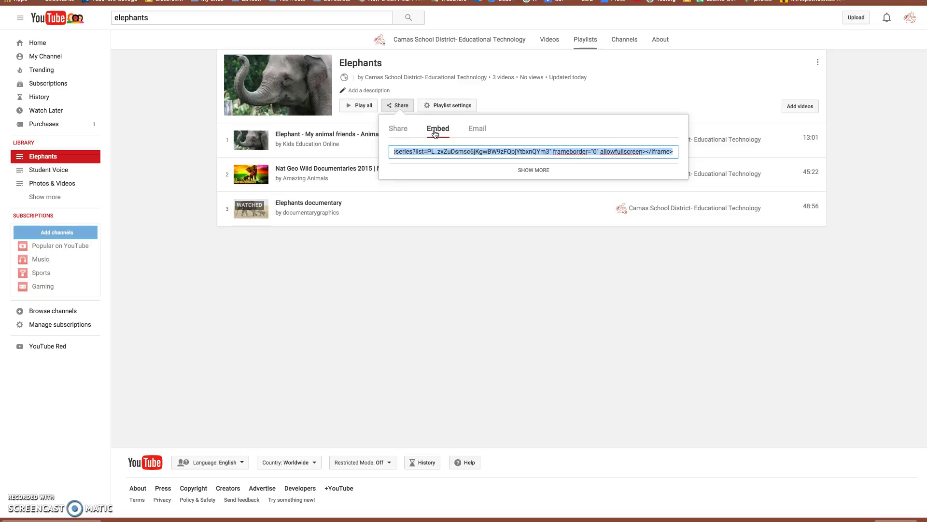
{"action": "left_click_drag", "start_coordinate": [408, 151], "coordinate": [668, 157]}
{"action": "left_click", "coordinate": [669, 157]}
{"action": "left_click", "coordinate": [353, 177]}
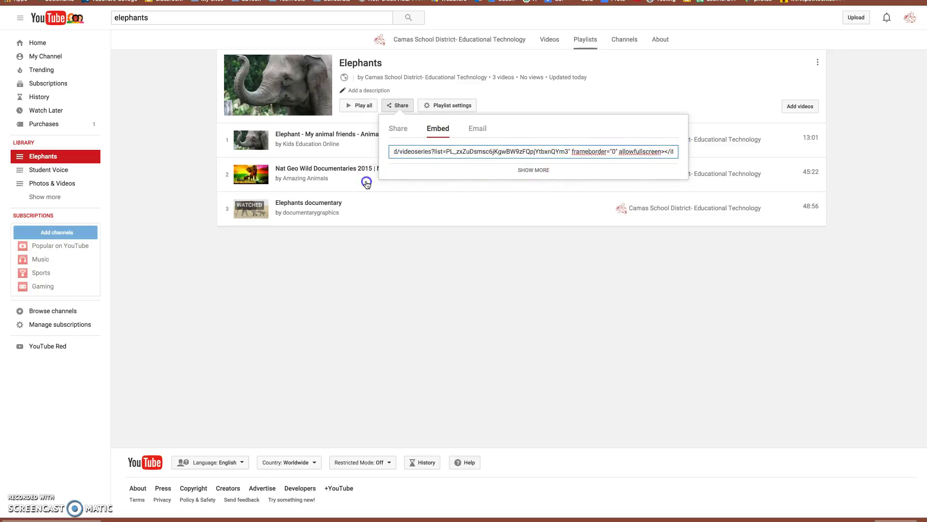
{"action": "left_click", "coordinate": [393, 152]}
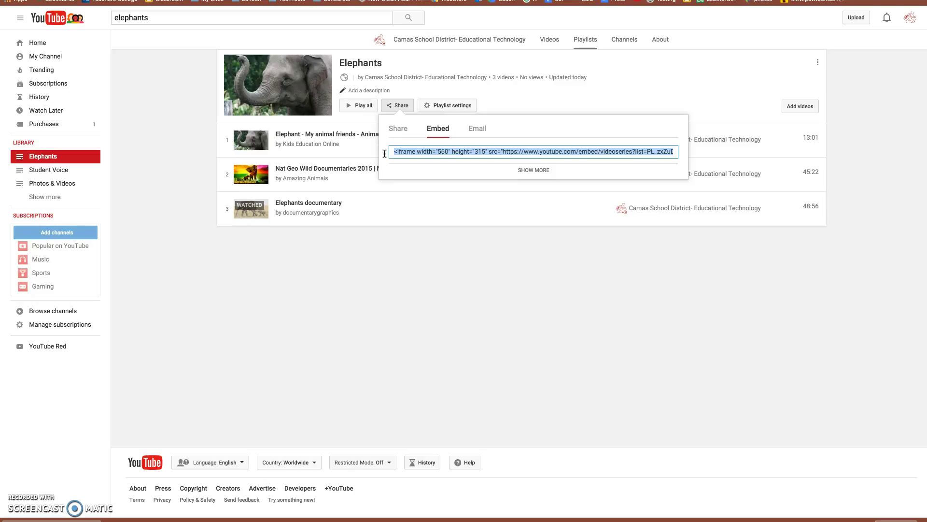
{"action": "left_click", "coordinate": [484, 129]}
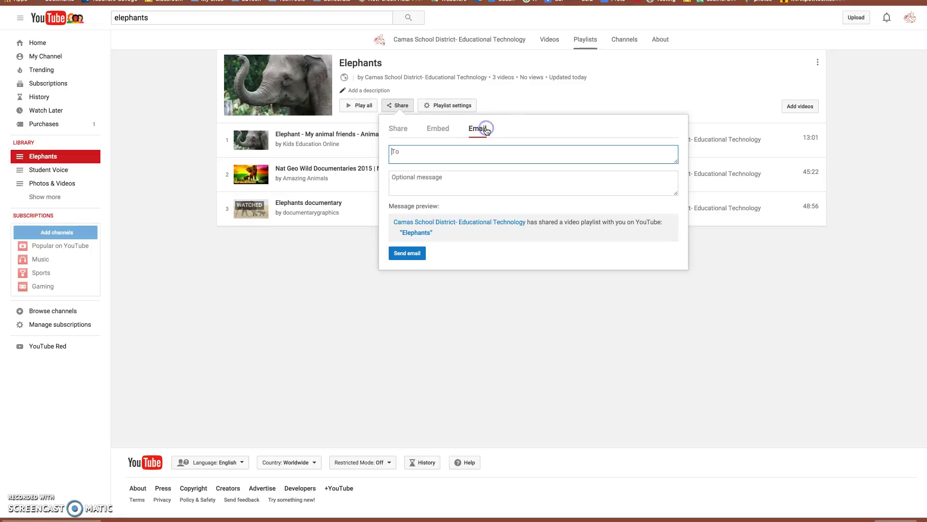
{"action": "left_click", "coordinate": [454, 344]}
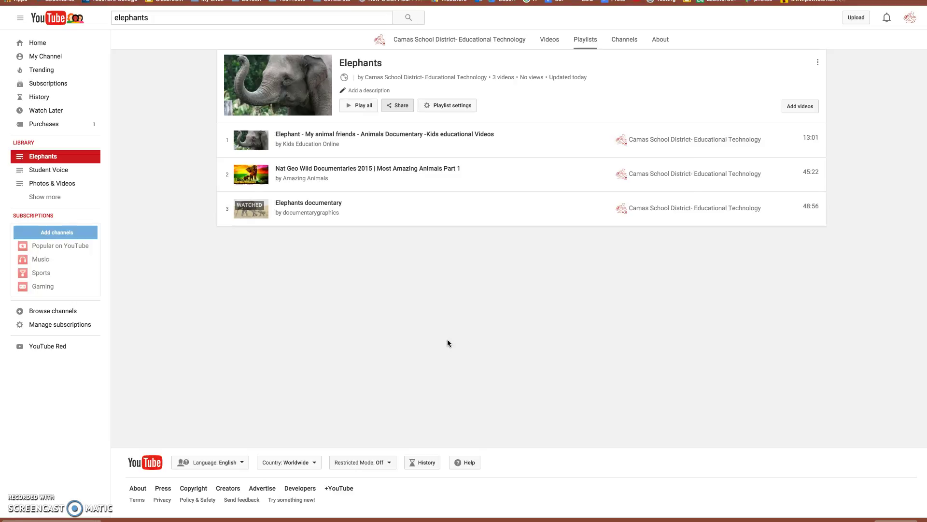
Step: Open the Google URL shortener at goo.gl in a new browser tab
{"action": "left_click", "coordinate": [328, 48]}
{"action": "mouse_move", "coordinate": [296, 6]}
{"action": "left_click", "coordinate": [339, 89]}
{"action": "left_click", "coordinate": [232, 8]}
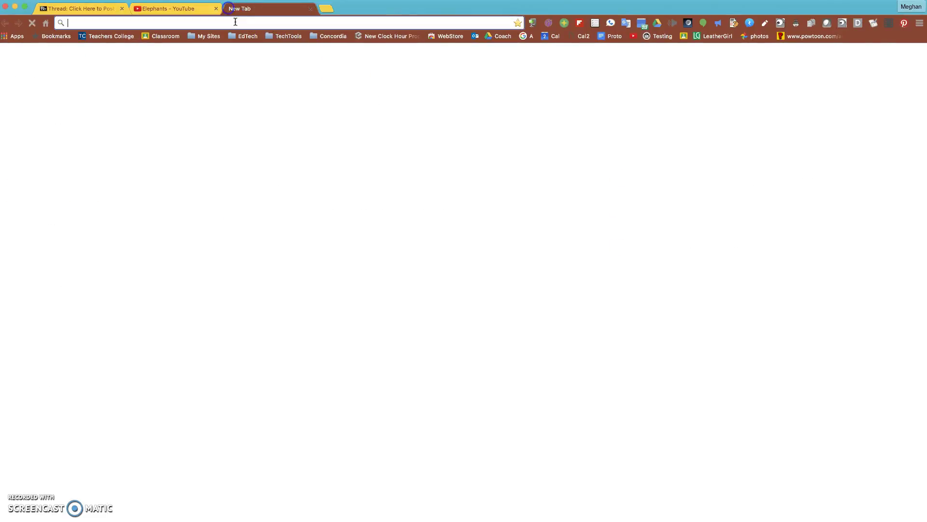
{"action": "type", "text": "goo.gl"}
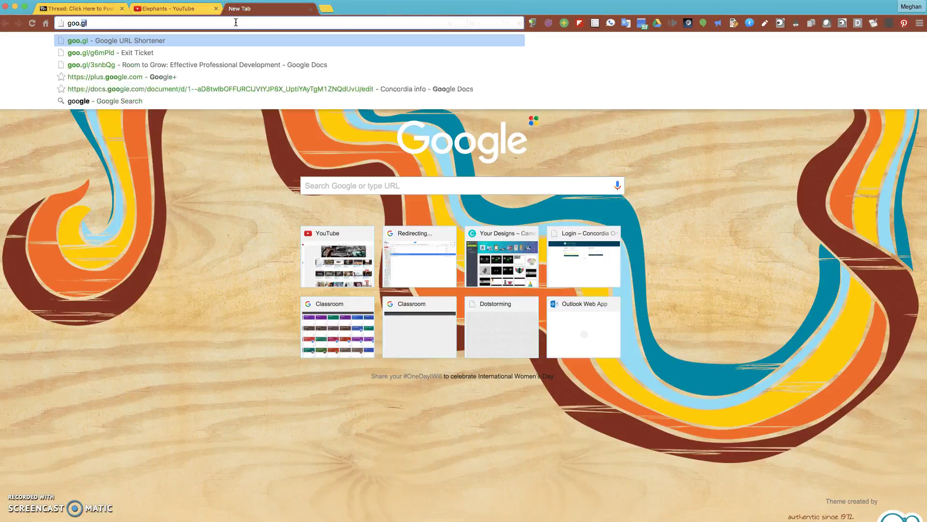
{"action": "key", "text": "Return"}
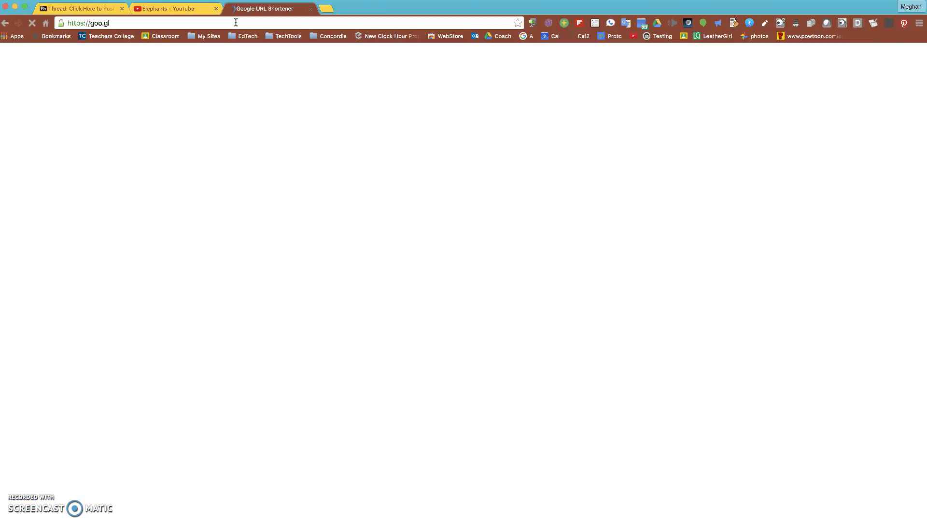
Step: Shorten the copied Elephants playlist link and select the resulting short URL
{"action": "left_click", "coordinate": [149, 129]}
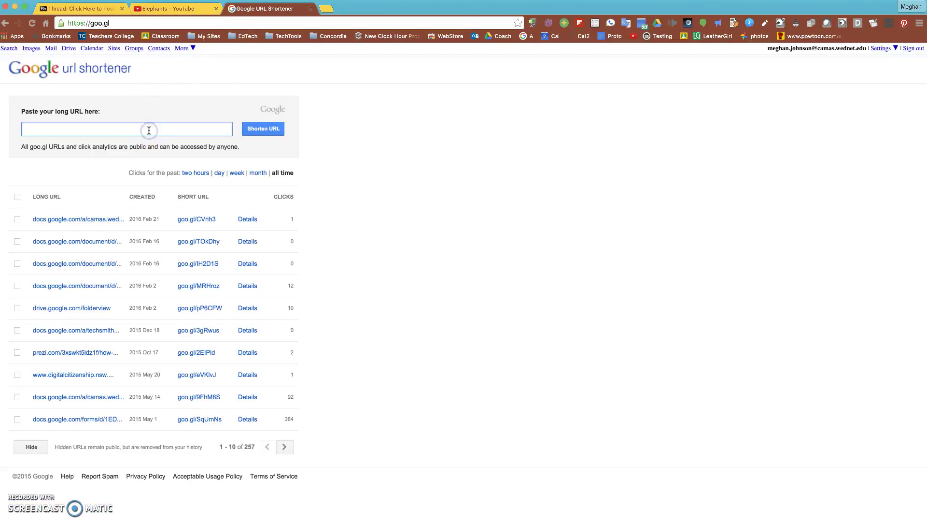
{"action": "key", "text": "super+v"}
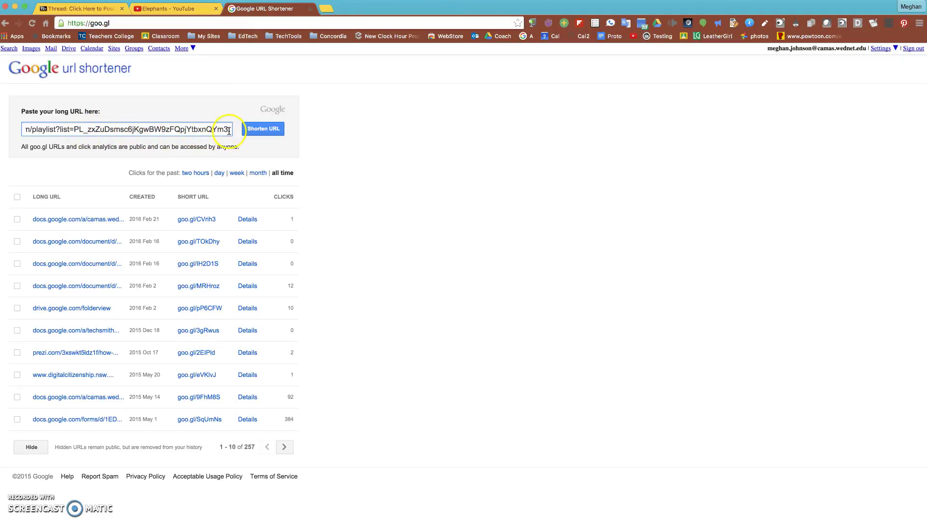
{"action": "left_click", "coordinate": [252, 132]}
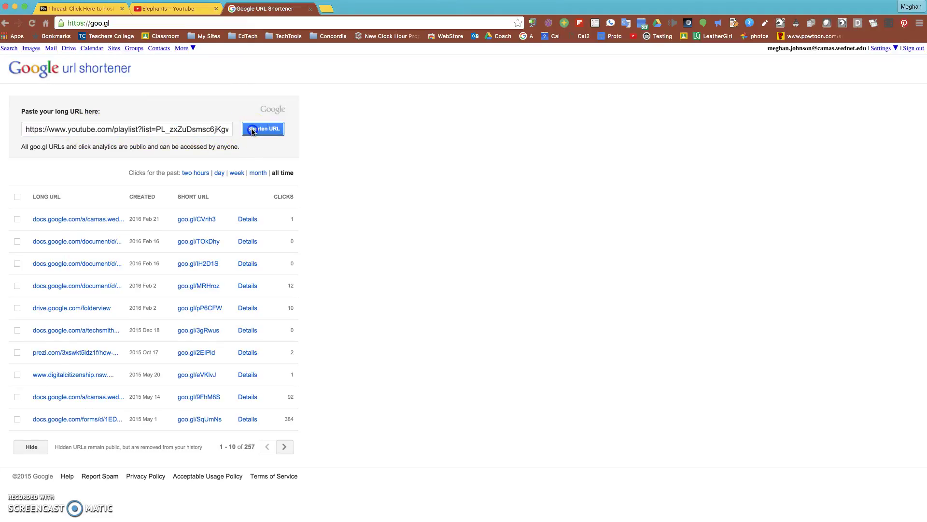
{"action": "left_click", "coordinate": [425, 126]}
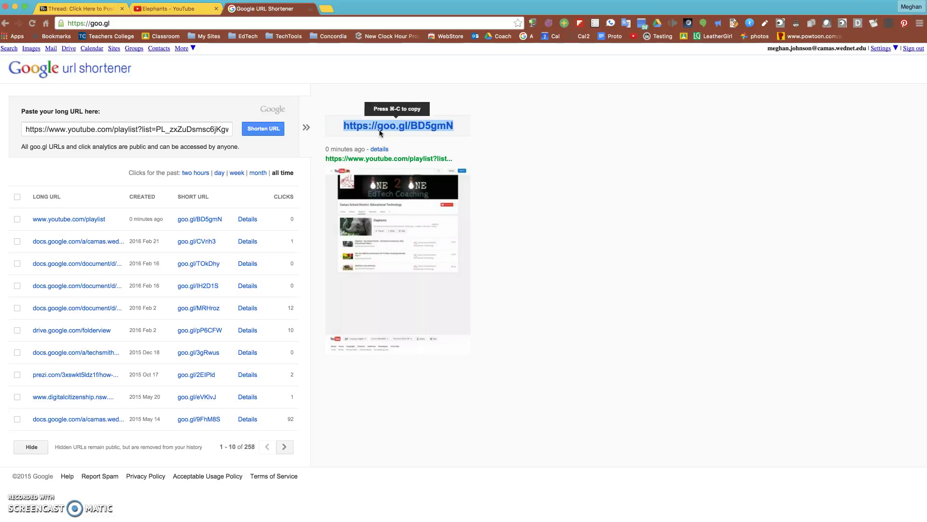
{"action": "left_click", "coordinate": [401, 129]}
Step: Open the new short link's details and look at the options for saving or copying its QR code image
{"action": "left_click", "coordinate": [380, 151]}
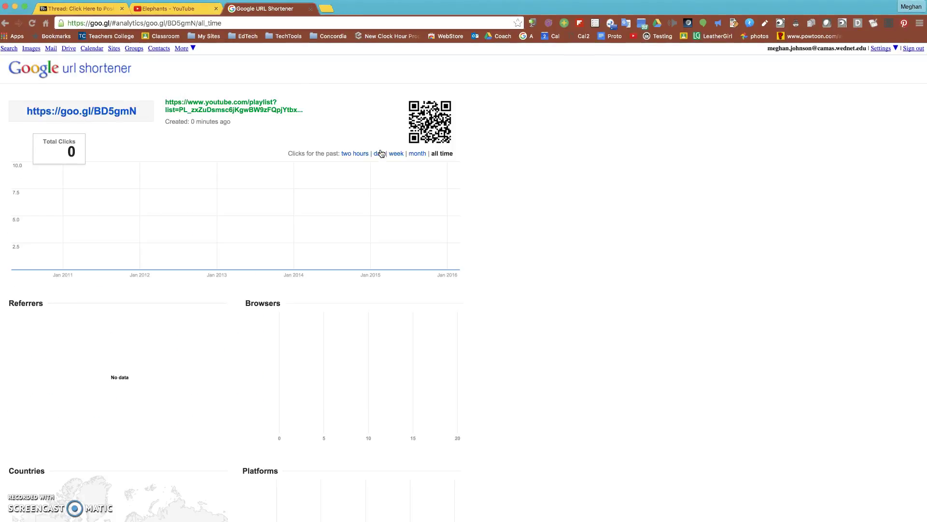
{"action": "right_click", "coordinate": [423, 123]}
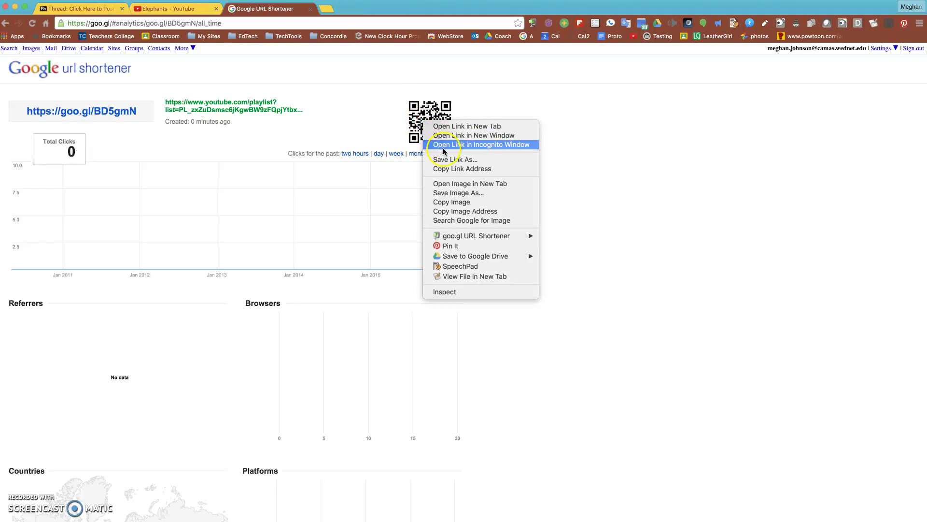
{"action": "left_click", "coordinate": [449, 173]}
{"action": "left_click_drag", "start_coordinate": [449, 174], "coordinate": [454, 205]}
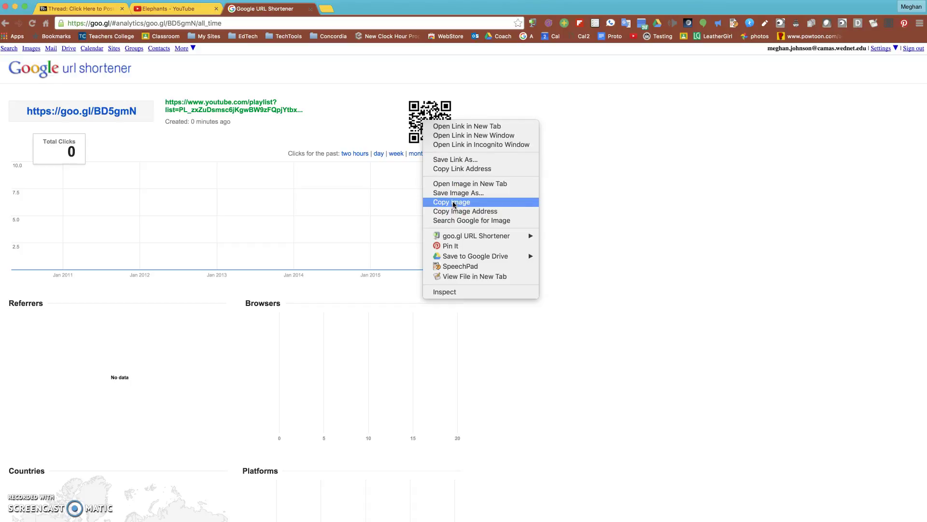
{"action": "left_click", "coordinate": [585, 213]}
Step: Examine the short link's QR code and its click statistics by referrer, browser, country and platform
{"action": "left_click", "coordinate": [425, 121]}
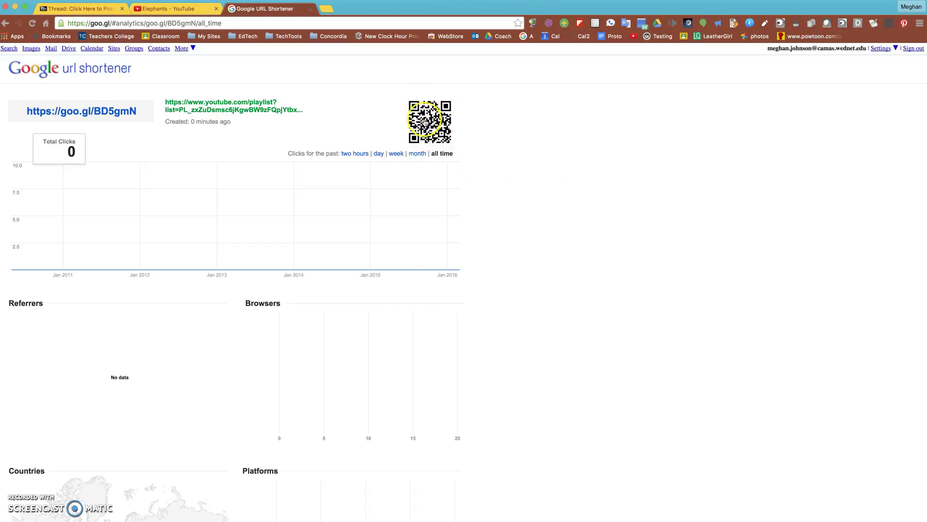
{"action": "left_click", "coordinate": [429, 147]}
{"action": "scroll", "coordinate": [428, 148], "scroll_direction": "down", "scroll_amount": 2}
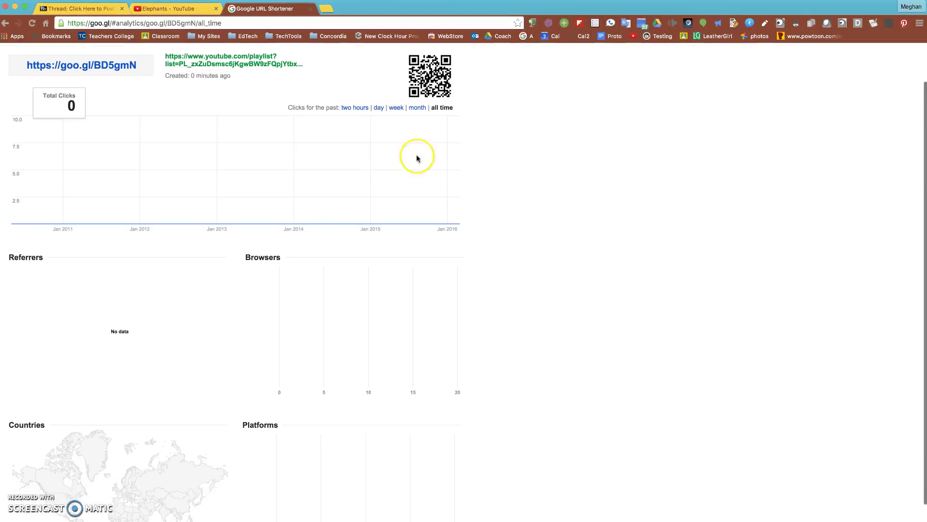